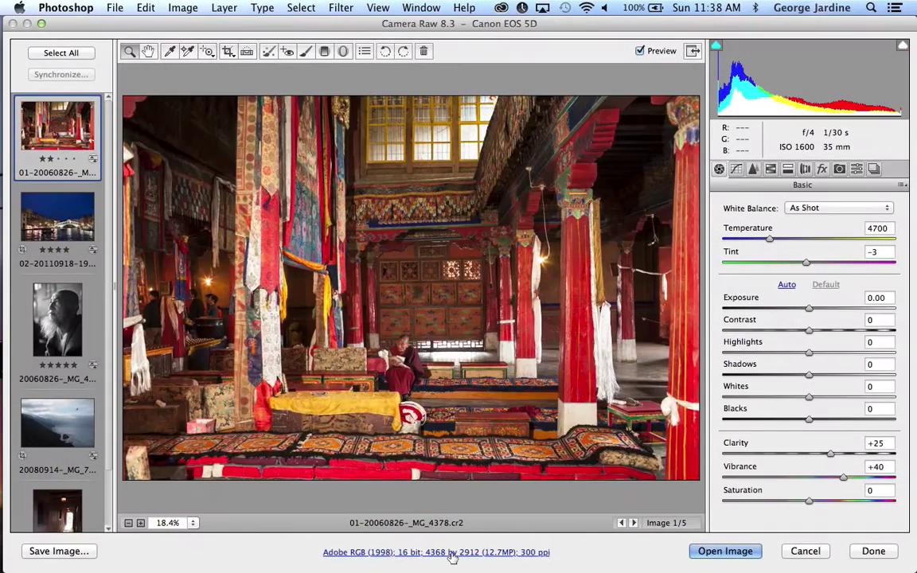
Open Workflow Options for the temple interior raw photo: Adobe RGB (1998), 16 Bits/Channel, 300 ppi.
left_click(451, 553)
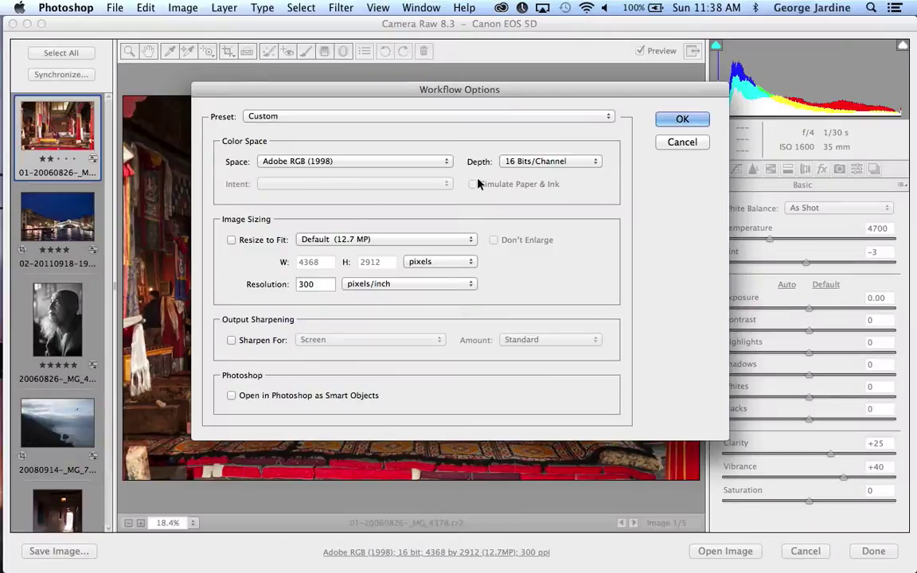
Open the temple photo unchanged as a 16-bit Background-layer document, zoom to fit and enlarge the brush.
left_click(682, 142)
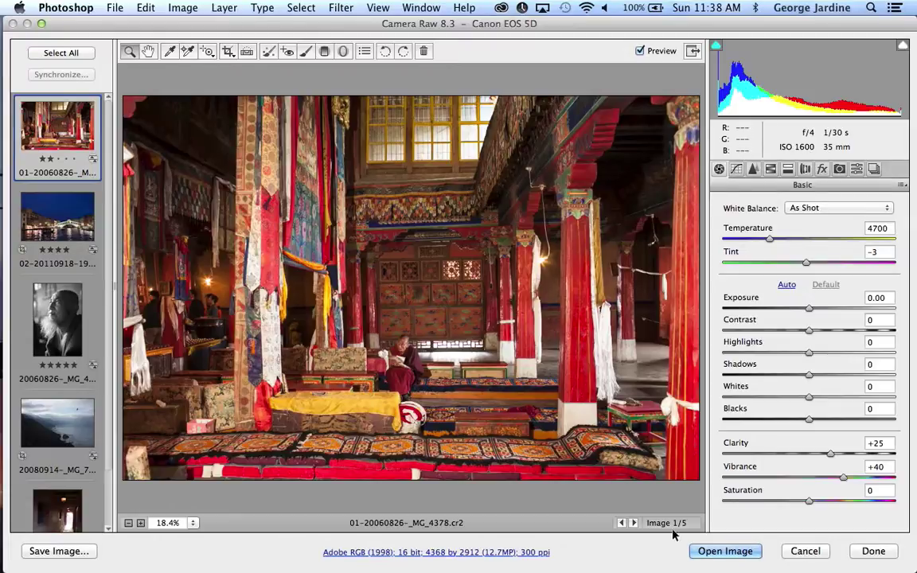
left_click(740, 555)
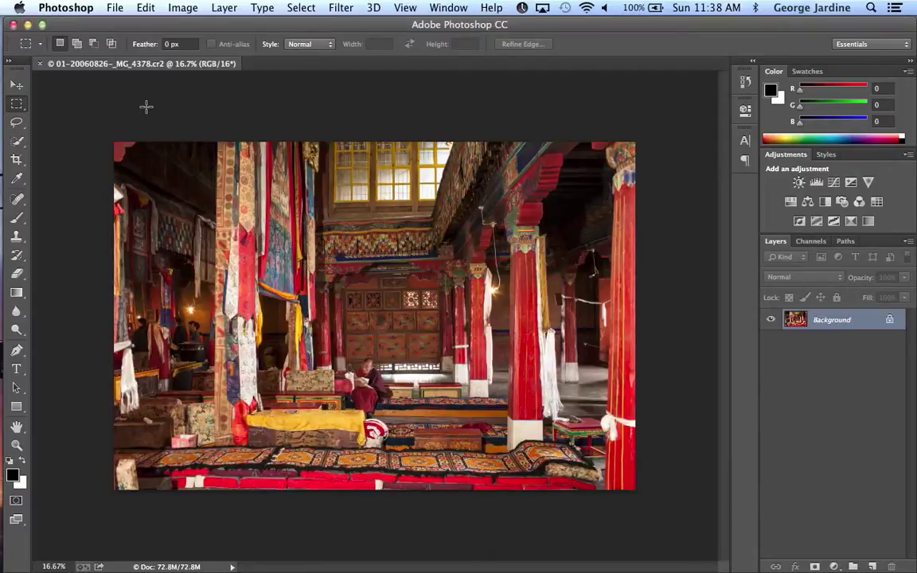
key("v")
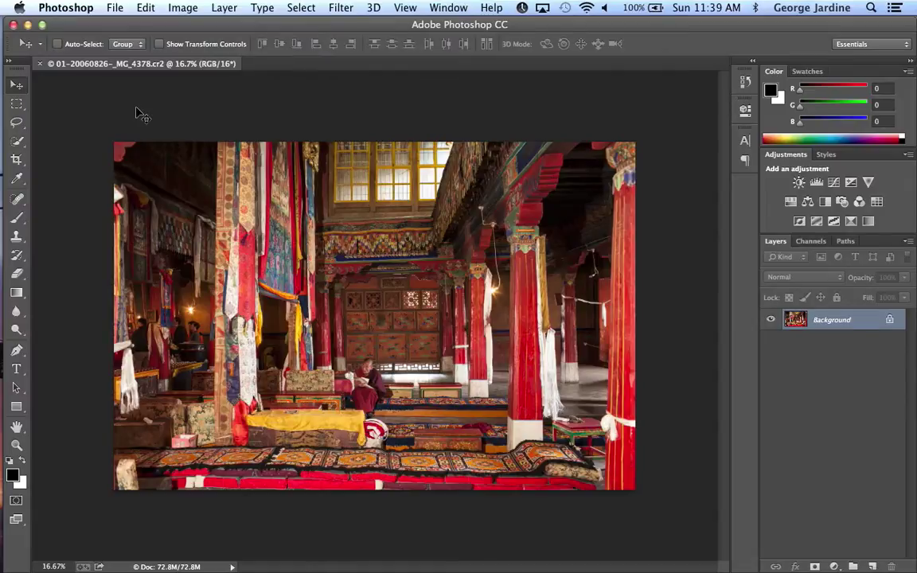
key("super+0")
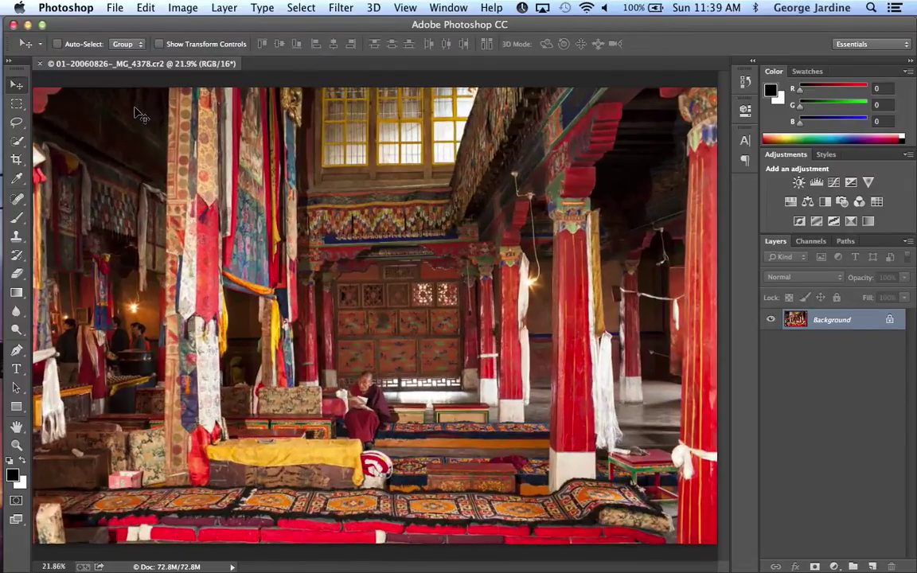
key("b")
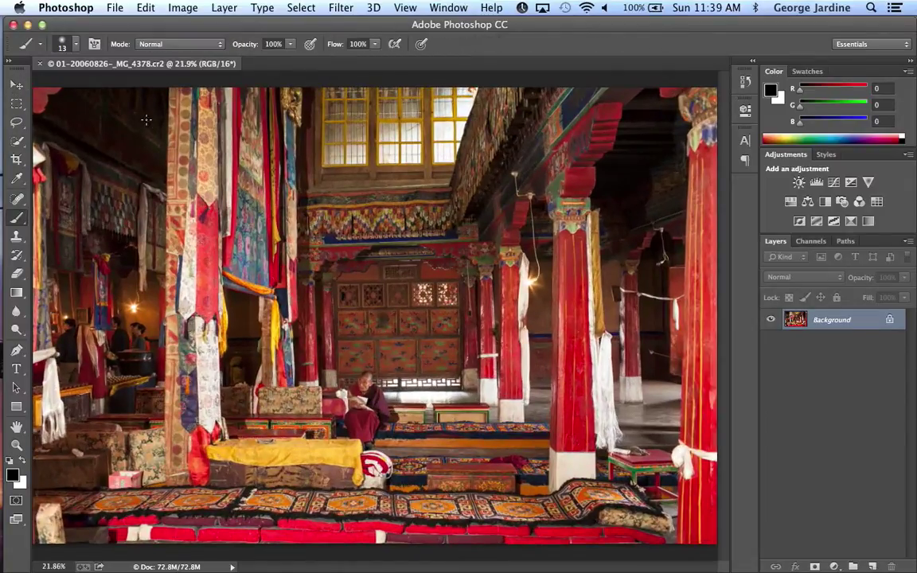
key("bracketright")
key("bracketright")
key("bracketright")
key("bracketright")
key("bracketright")
key("bracketright")
key("bracketright")
key("bracketright")
key("bracketright")
key("bracketright")
key("bracketright")
Try the Camera Raw Filter on the temple photo, cancel it, then close the document without saving.
left_click(347, 7)
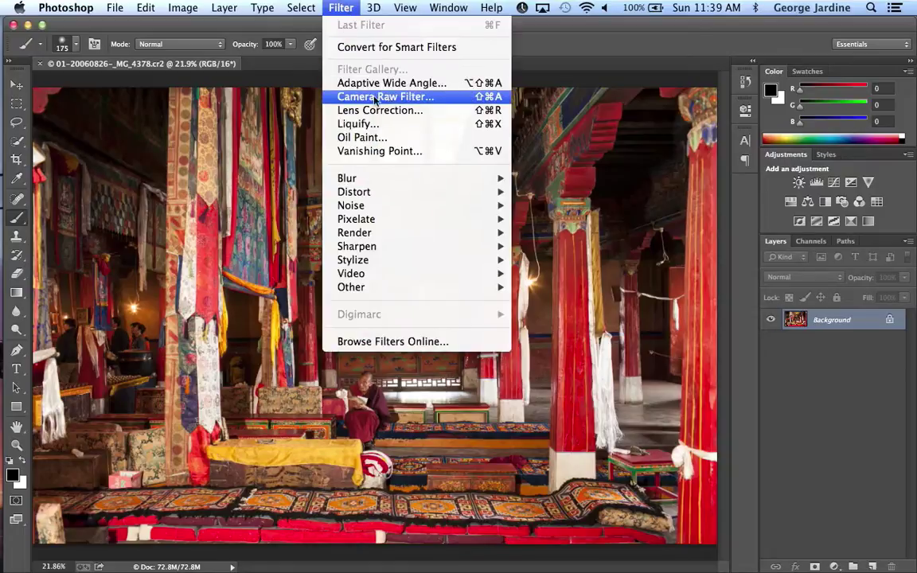
left_click(448, 98)
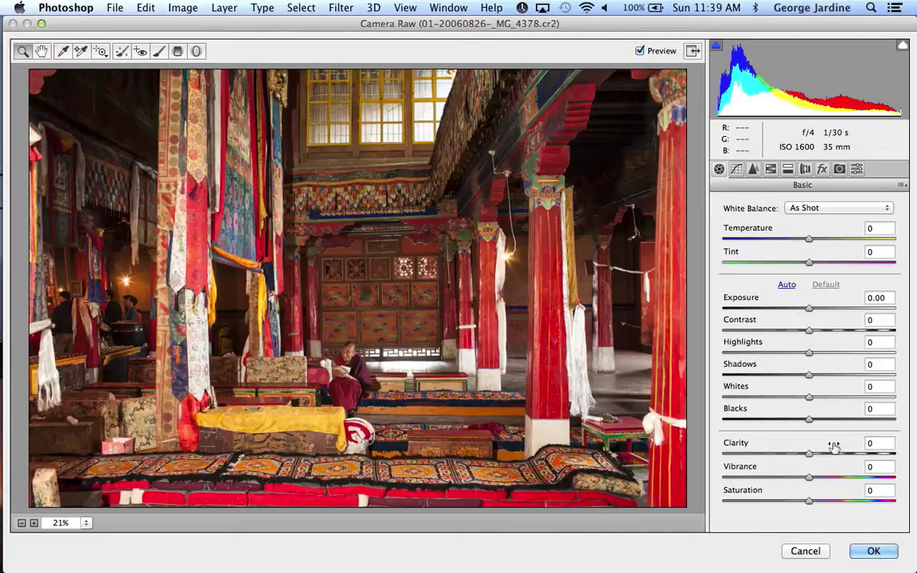
left_click(805, 551)
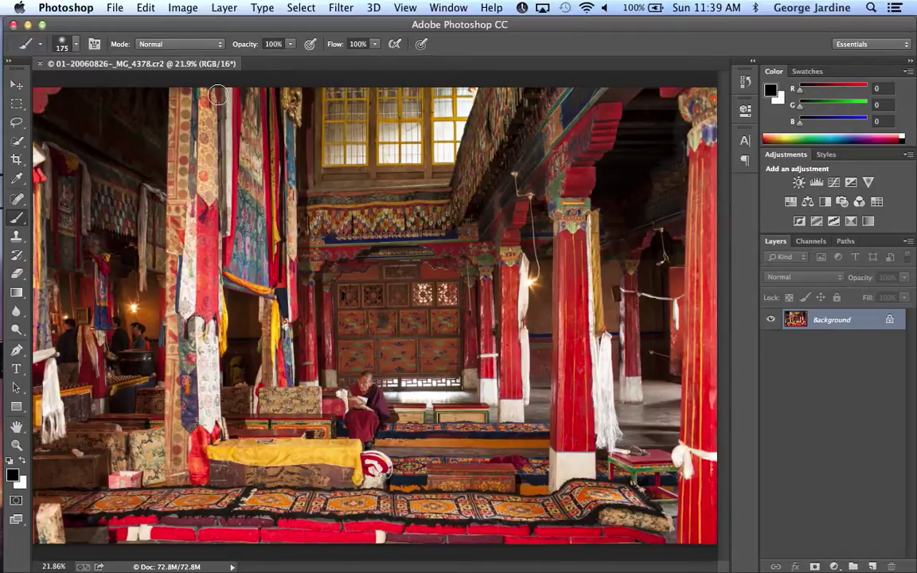
left_click(40, 64)
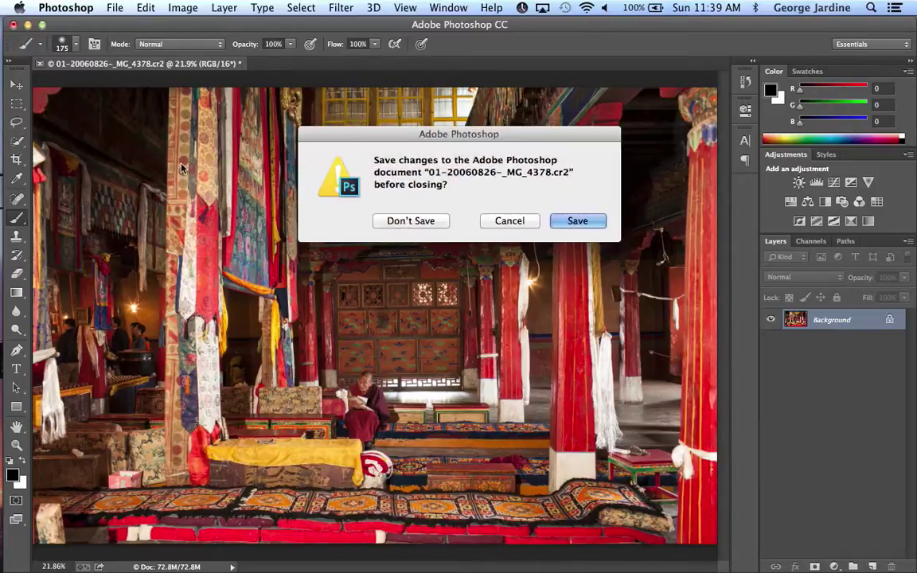
left_click(406, 223)
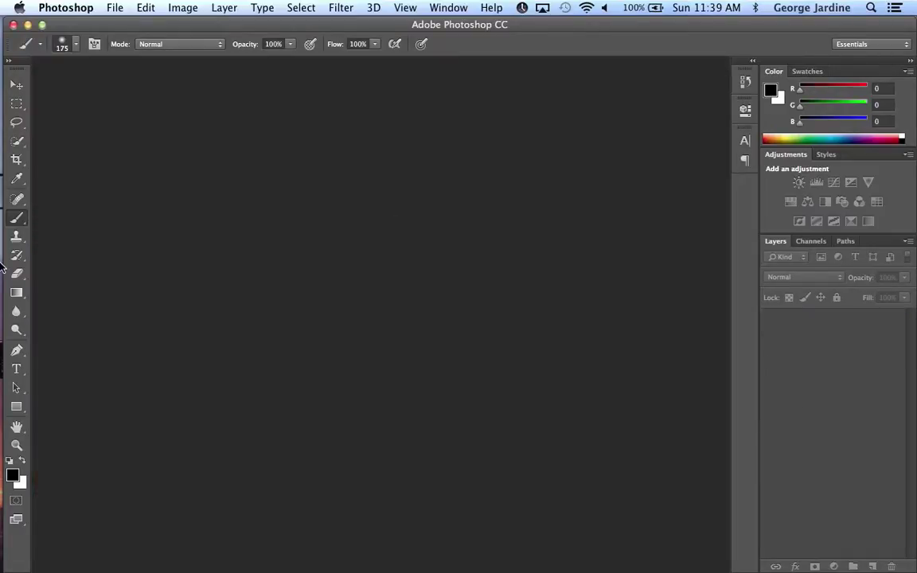
Switch to Adobe Bridge and deselect all five .cr2 files in the 23 – Smart Objects folder.
mouse_move(21, 272)
left_click(20, 353)
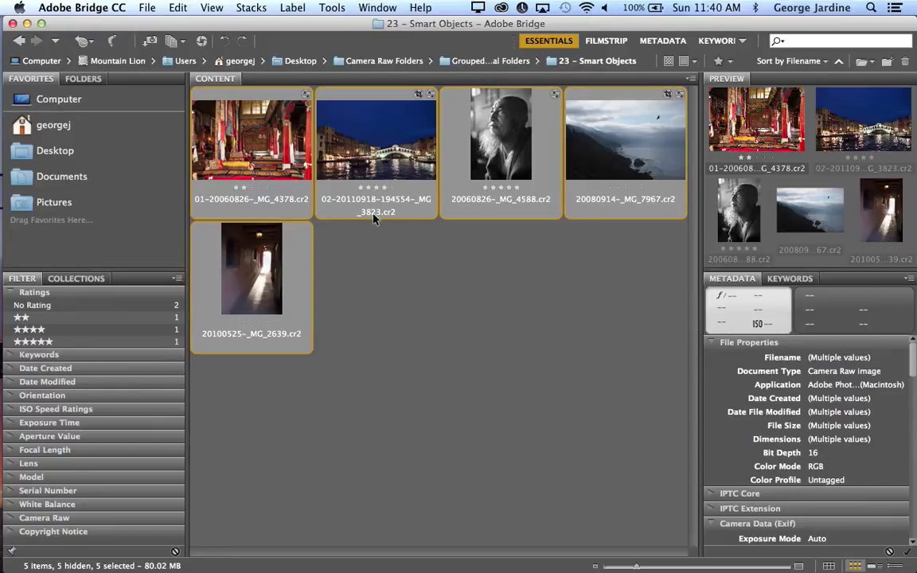
left_click(381, 257)
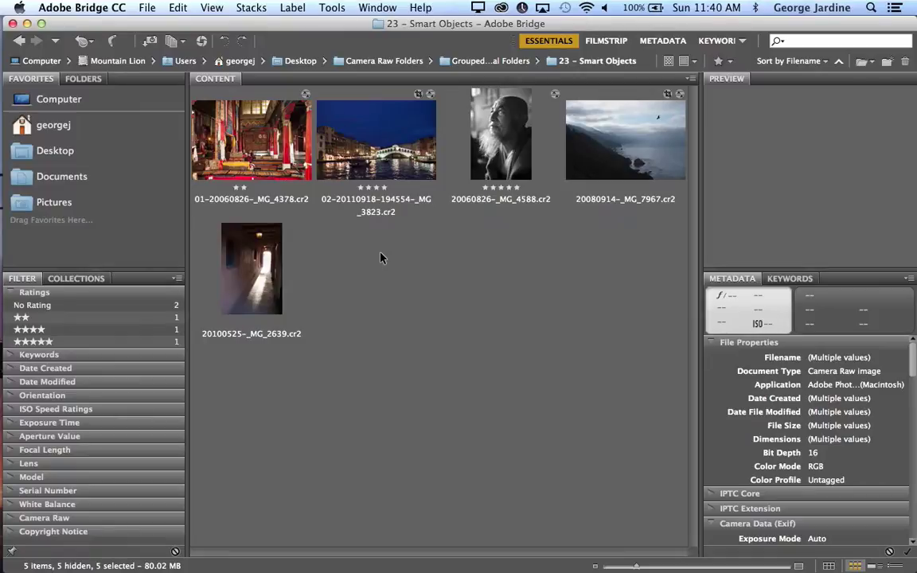
Open the Venice night raw photo in Camera Raw and review its Detail, Tone Curve and Basic settings.
double_click(379, 157)
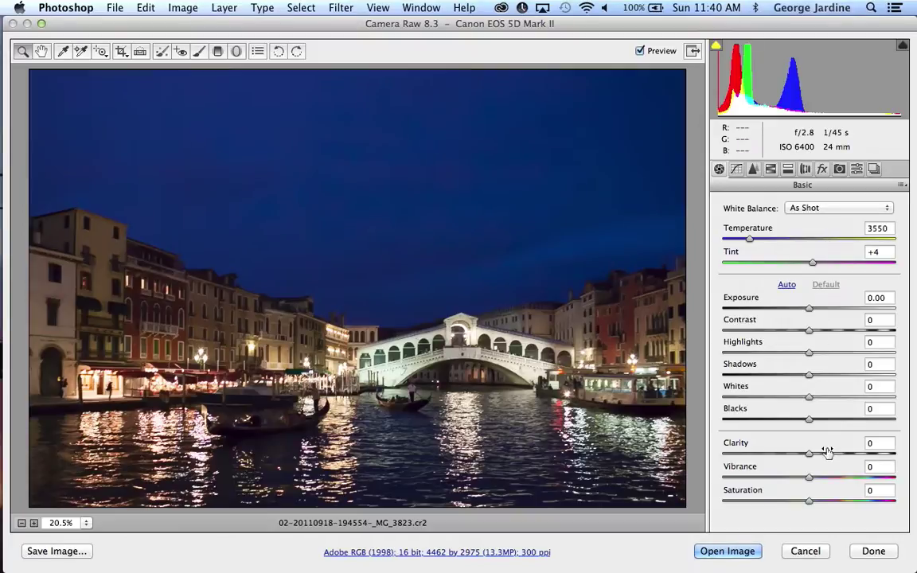
left_click(753, 168)
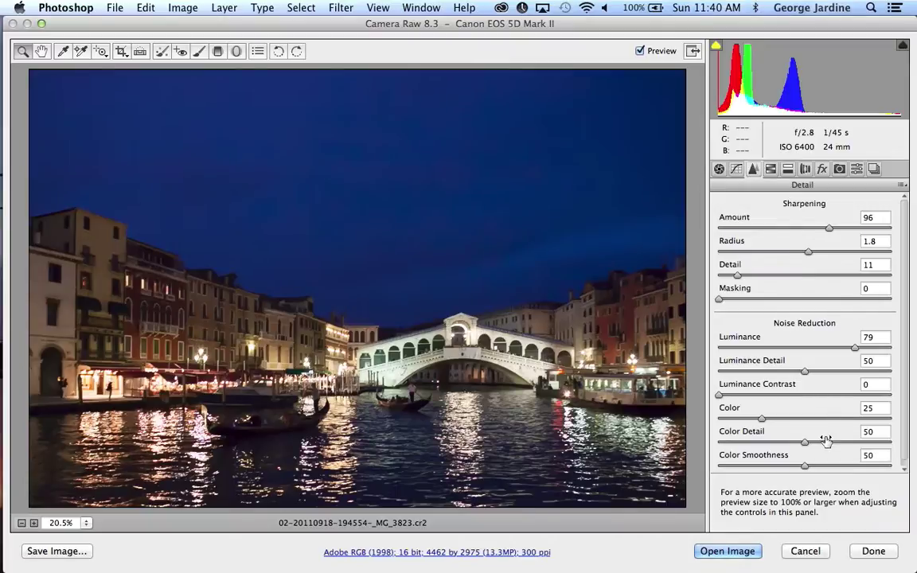
key("super+alt+2")
left_click(720, 171)
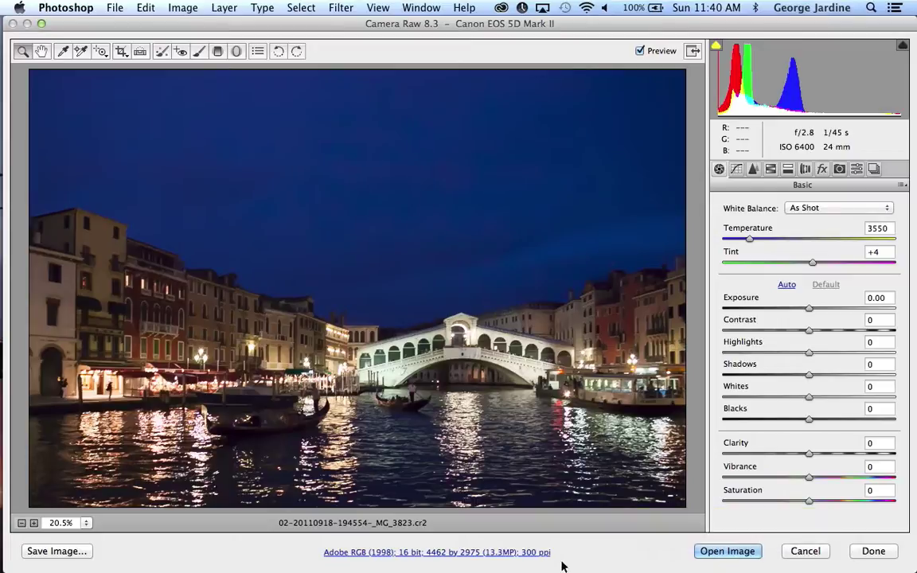
Leave Workflow Options unchanged and open the Venice photo as a smart object.
left_click(395, 552)
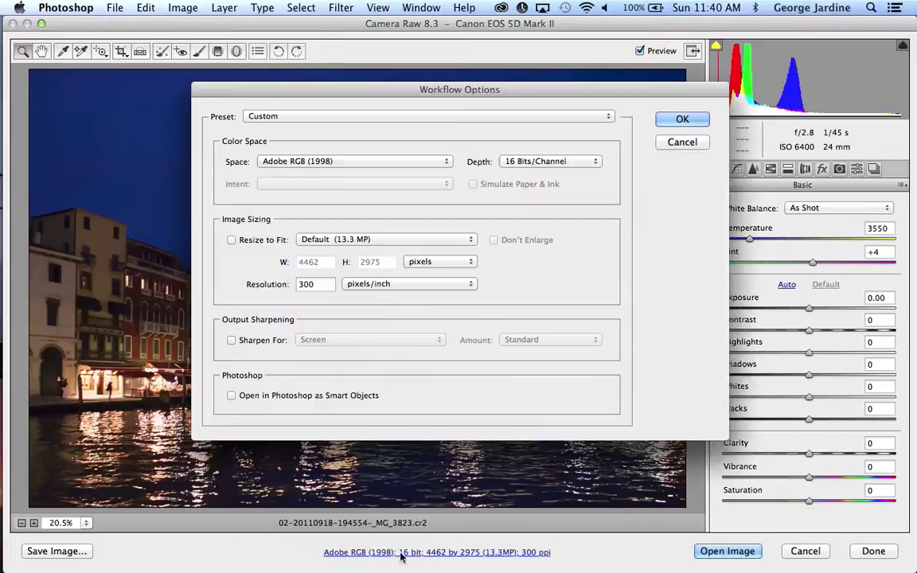
left_click(689, 142)
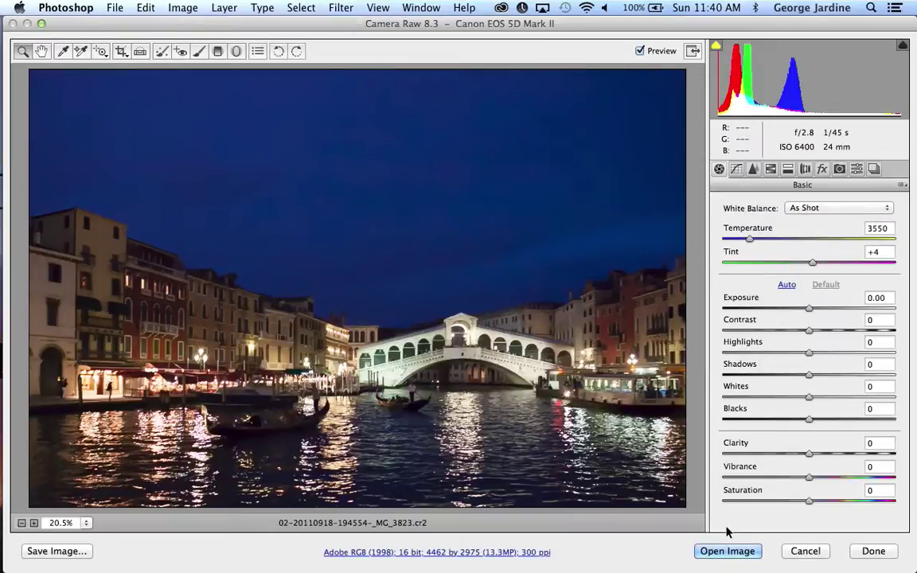
key("shift")
left_click(728, 554, "shift")
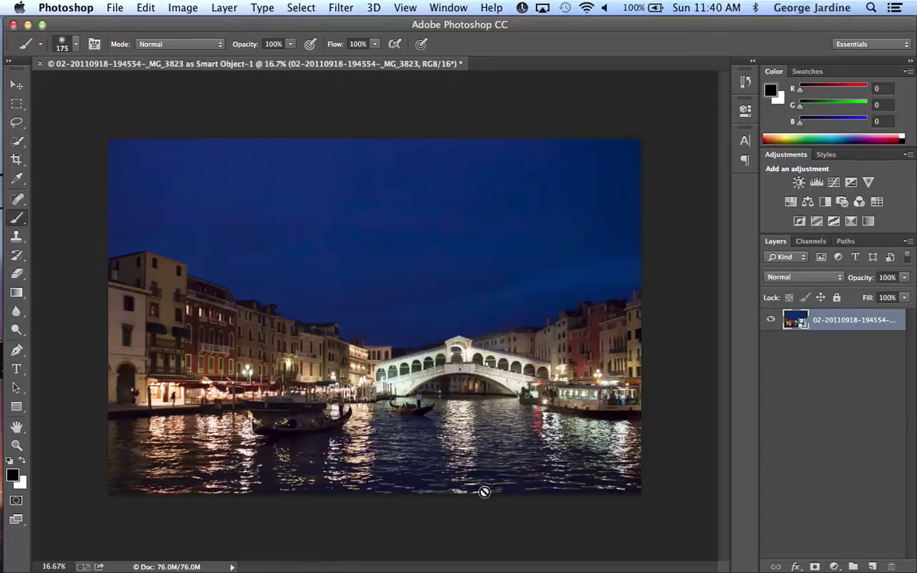
Toggle the Venice layer's visibility and test scaling it to about 72%, cancelling back to full size.
left_click(769, 320)
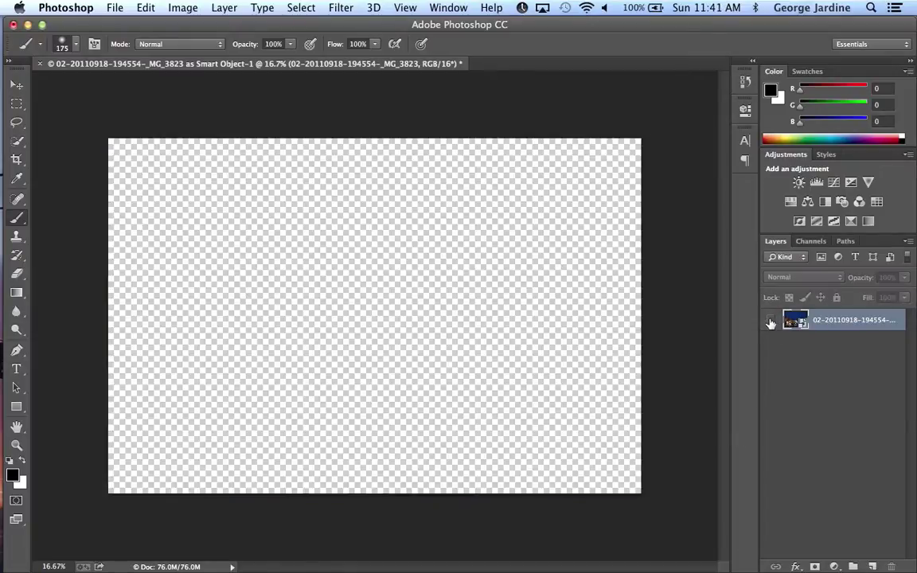
left_click(770, 320)
key("ctrl+t")
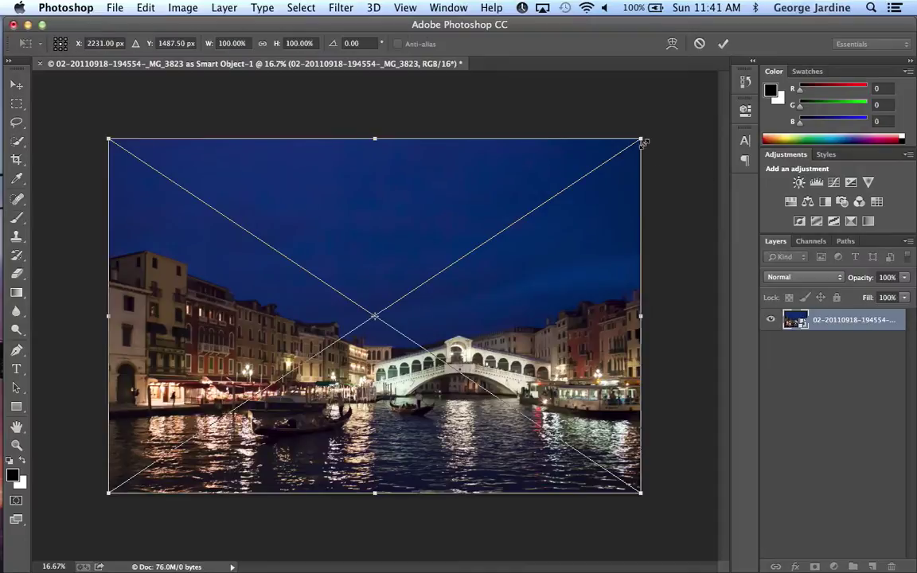
left_click_drag(643, 142, 562, 184)
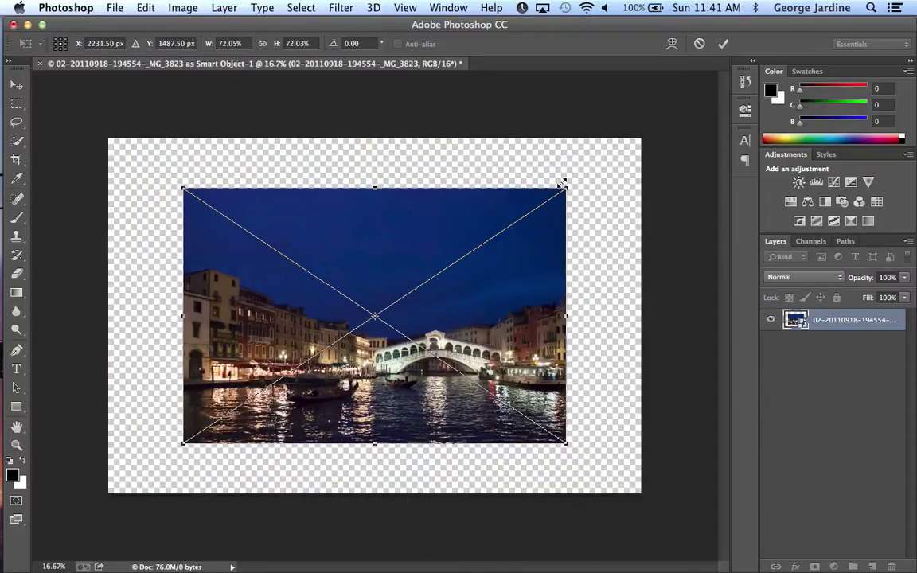
key("Escape")
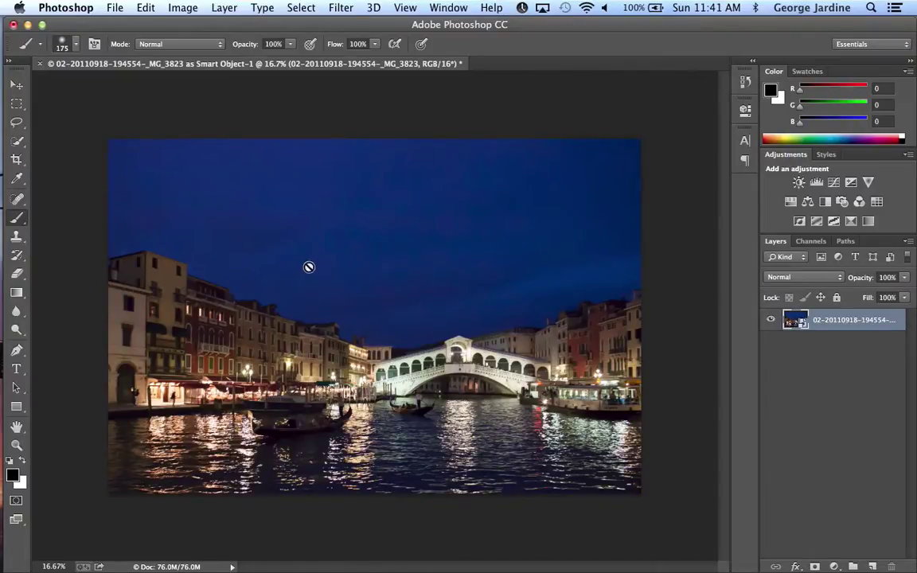
Try painting on the smart object, decline rasterizing it, and check the Image adjustments available.
left_click(384, 264)
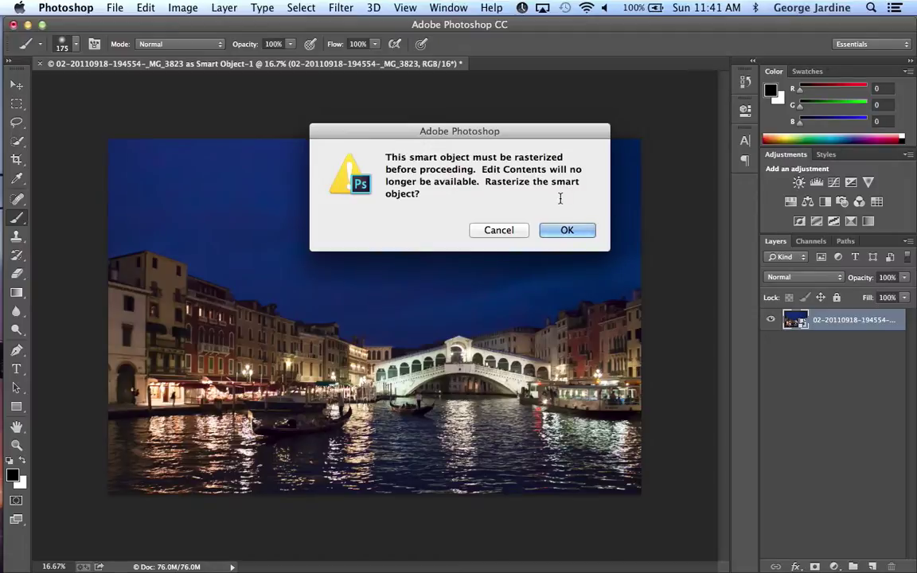
left_click(499, 230)
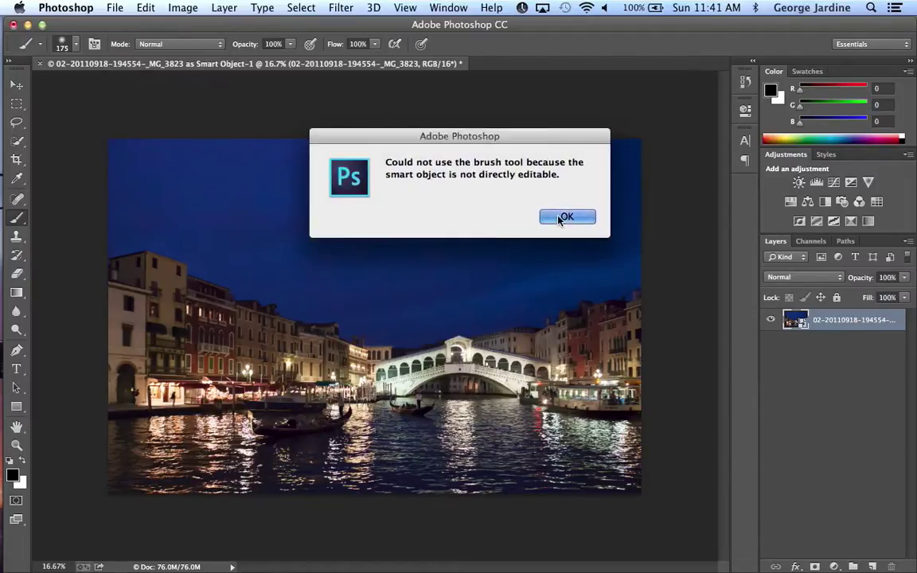
left_click(560, 218)
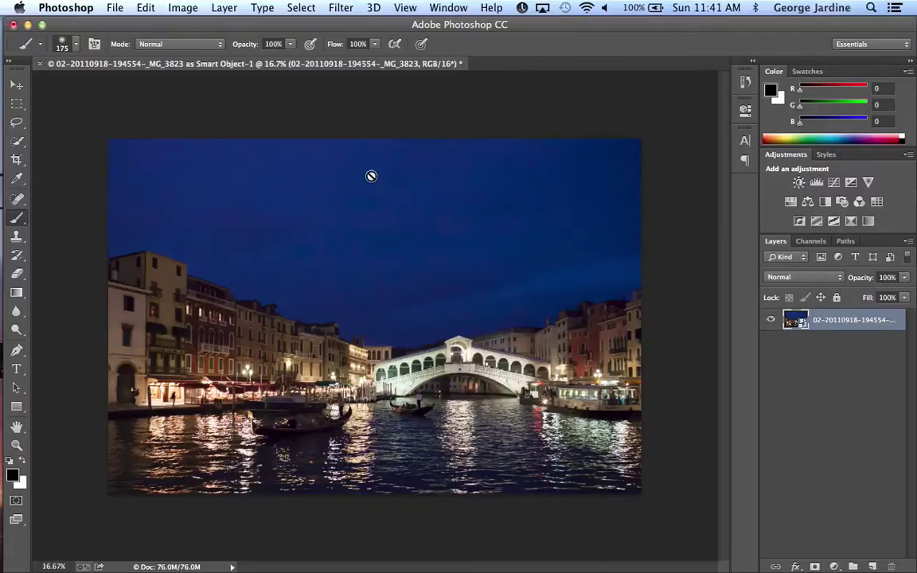
left_click(180, 9)
Close the Image > Adjustments list without applying anything and switch to the Move tool.
mouse_move(218, 45)
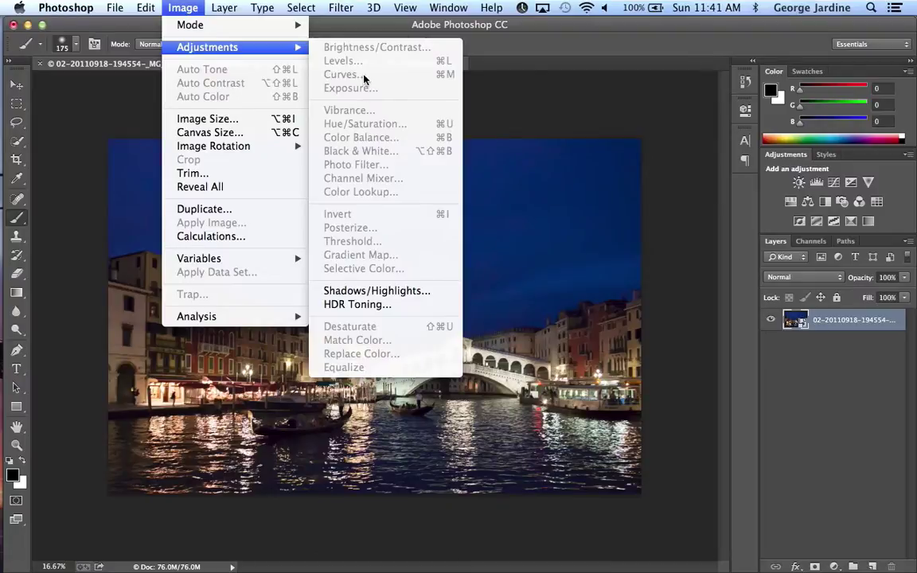
key("Escape")
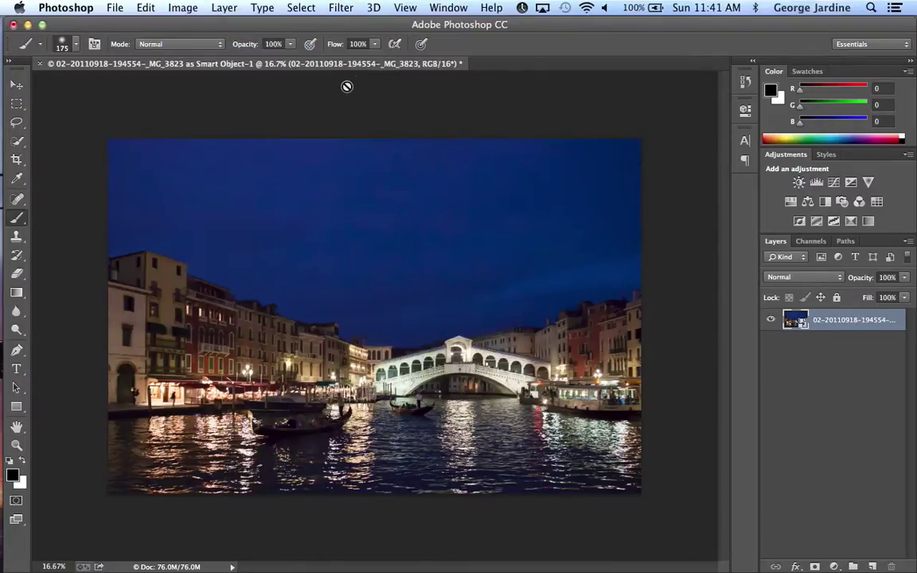
key("v")
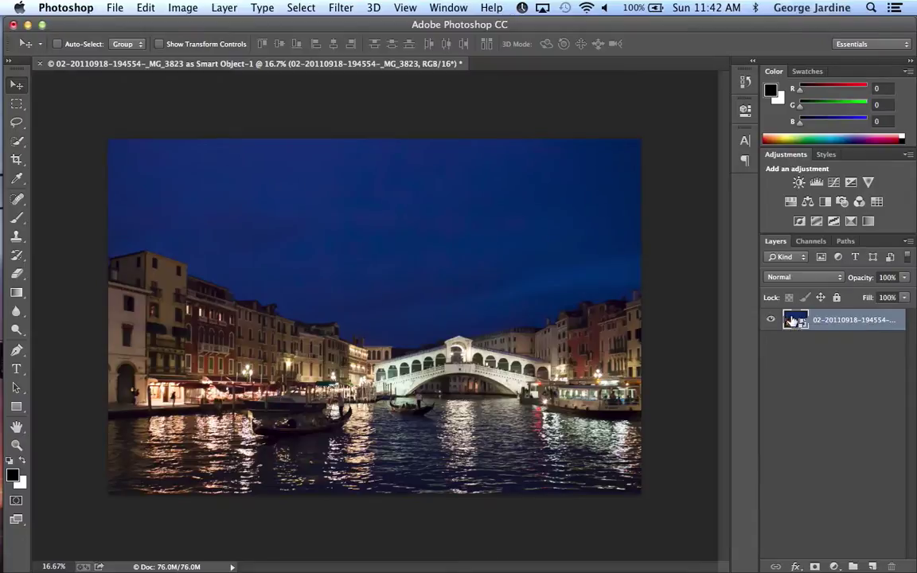
Reopen the smart object's raw settings, set exposure +0.05, Darks +65, Shadows -44, and apply.
double_click(795, 320)
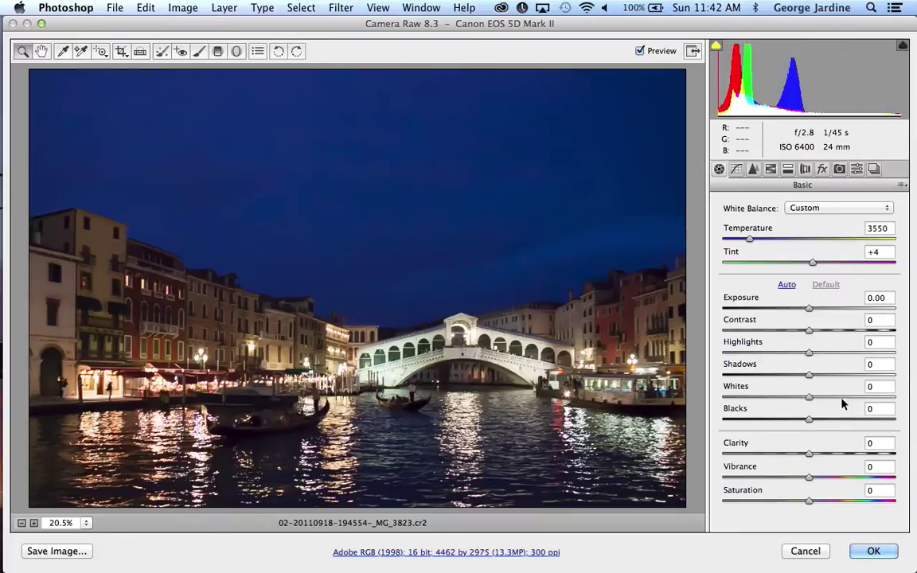
left_click_drag(808, 309, 823, 311)
left_click(736, 168)
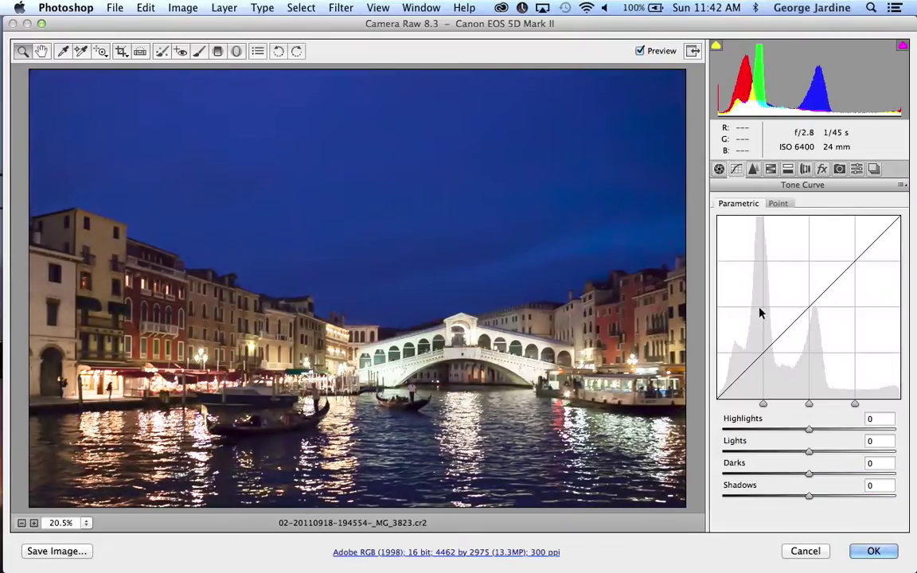
left_click_drag(838, 475, 867, 474)
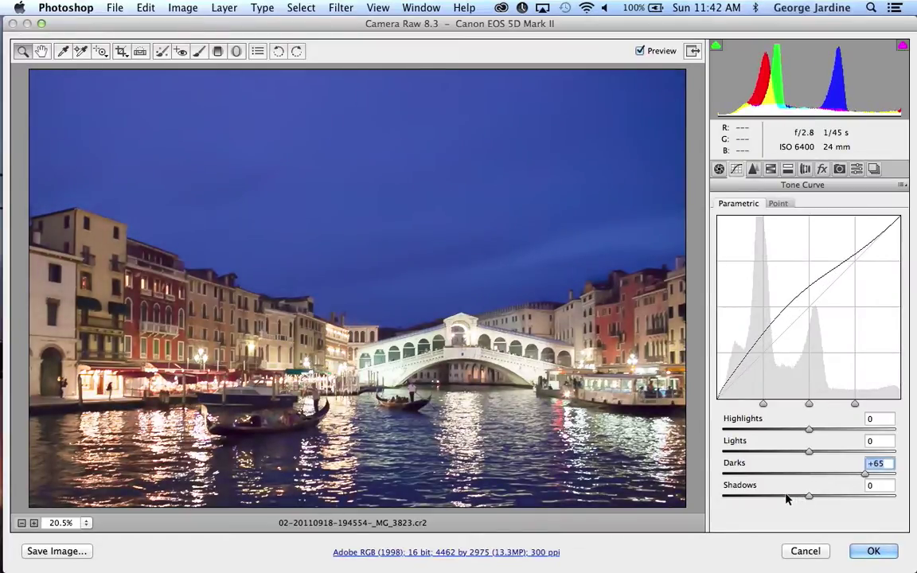
left_click_drag(786, 498, 771, 499)
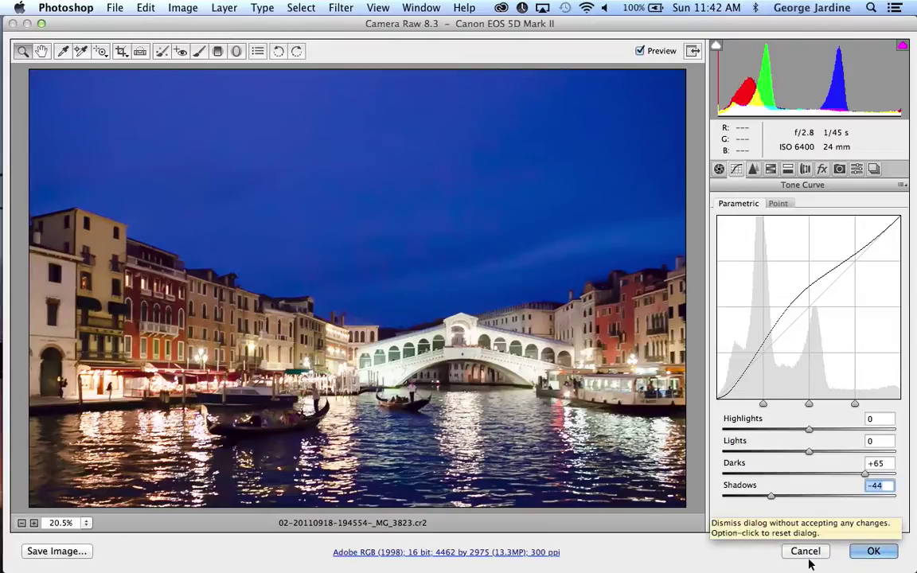
left_click(868, 559)
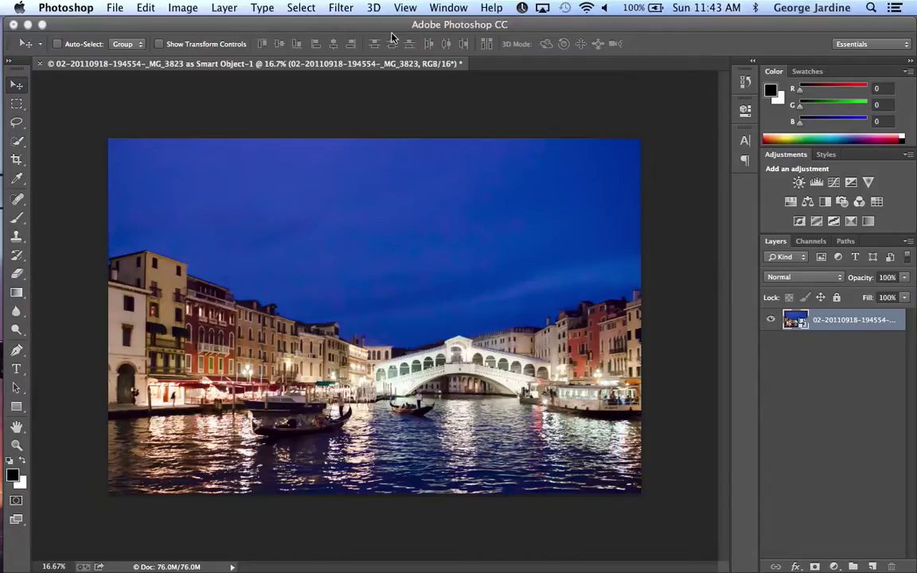
Once the adjusted Venice smart object finishes preparing, open the Filter menu.
left_click(342, 8)
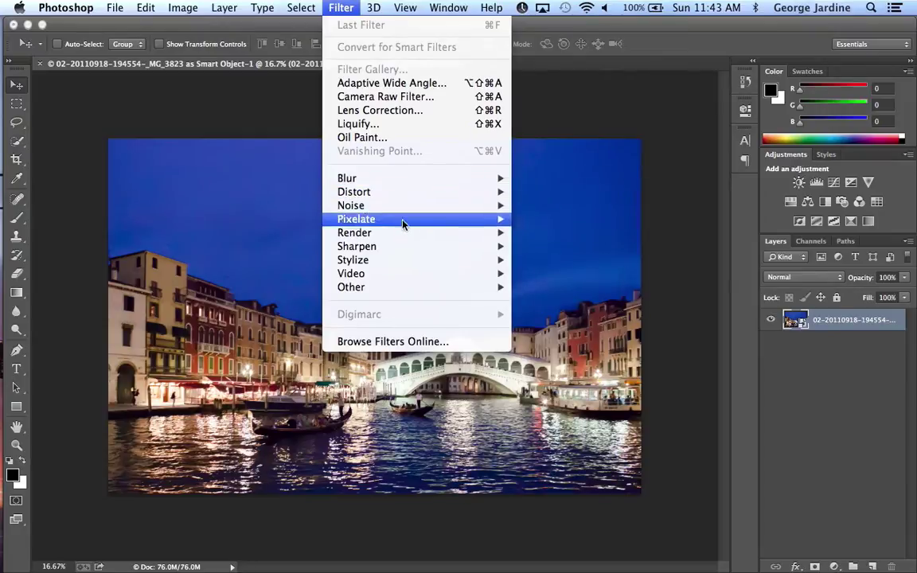
Browse the Filter, Image > Adjustments and Layer > New Adjustment Layer menus without choosing anything.
mouse_move(401, 289)
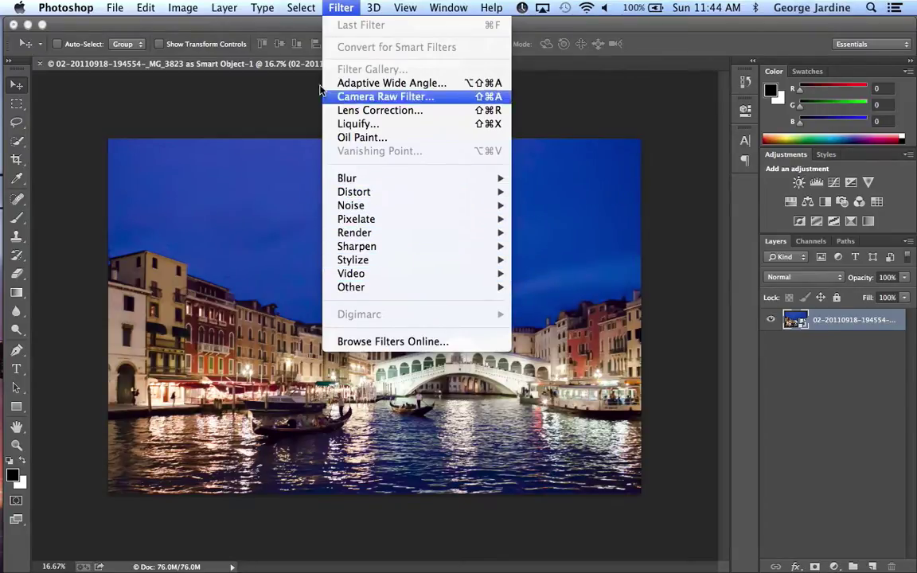
mouse_move(183, 8)
mouse_move(202, 48)
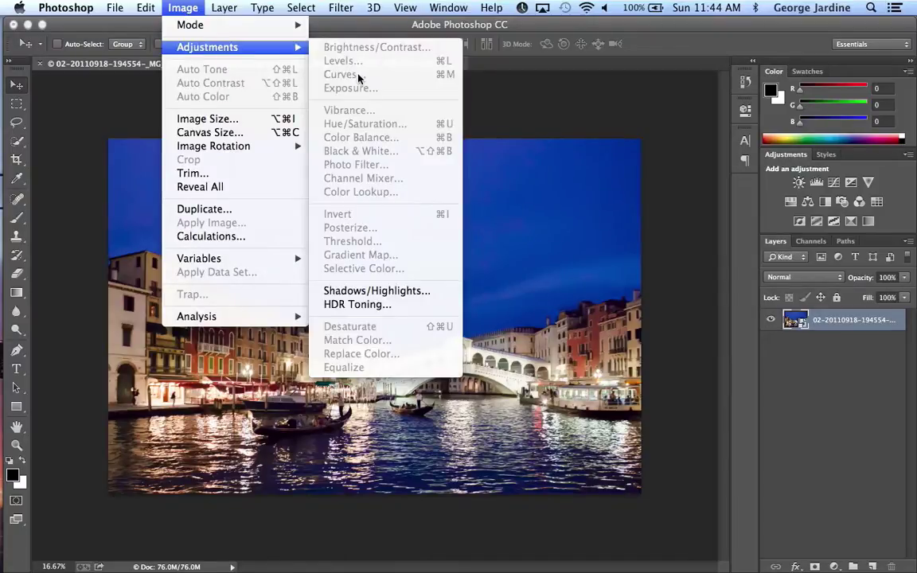
mouse_move(225, 9)
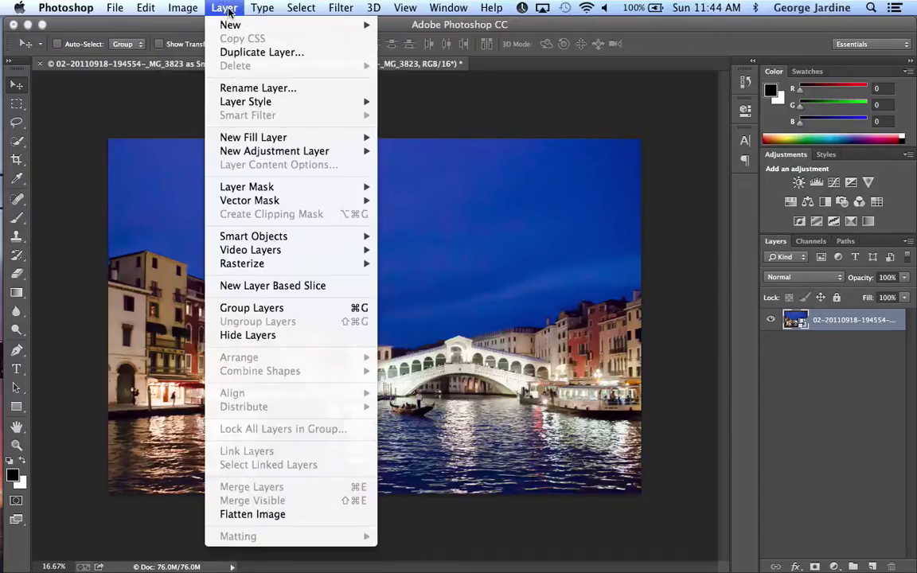
Duplicate the Venice smart object layer and scale the copy down to about 79.93% × 74.05%.
mouse_move(293, 156)
left_click(228, 7)
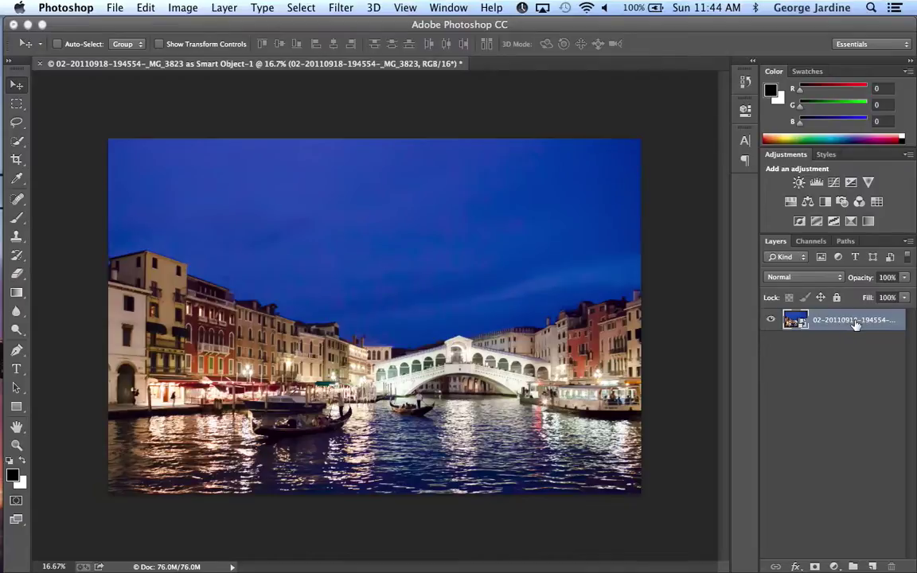
left_click_drag(849, 323, 875, 565)
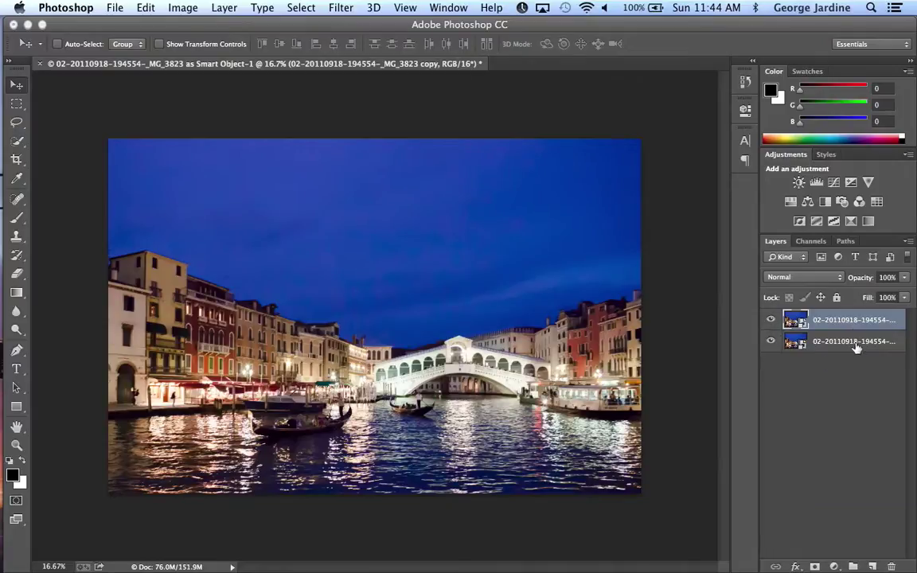
key("super+t")
left_click_drag(640, 140, 603, 185)
Distort the shrunken copy by pulling its top-left corner outward into a slanted frame.
right_click(429, 201)
left_click(450, 268)
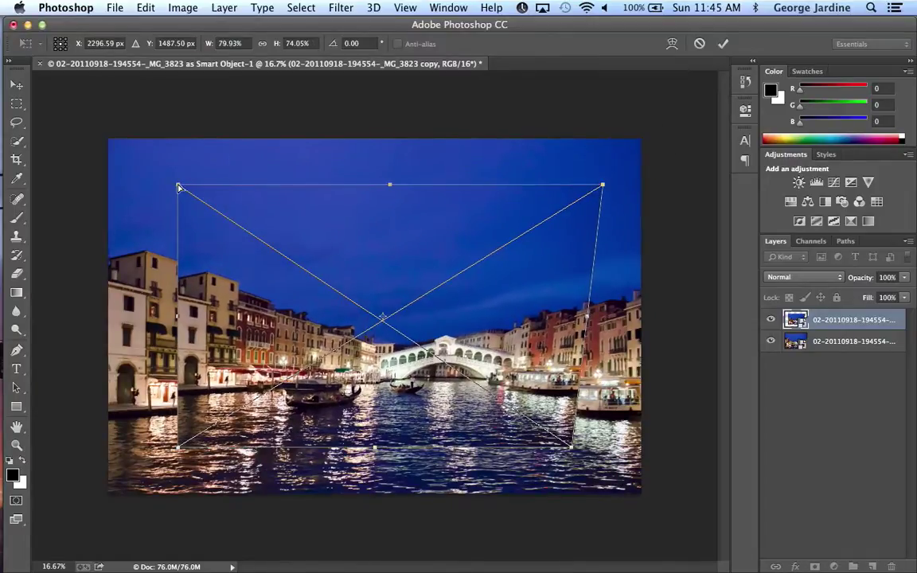
left_click_drag(179, 188, 149, 184)
key("Return")
Give the copy a Drop Shadow 101 px away at 118°, then select the bottom layer.
left_click(223, 8)
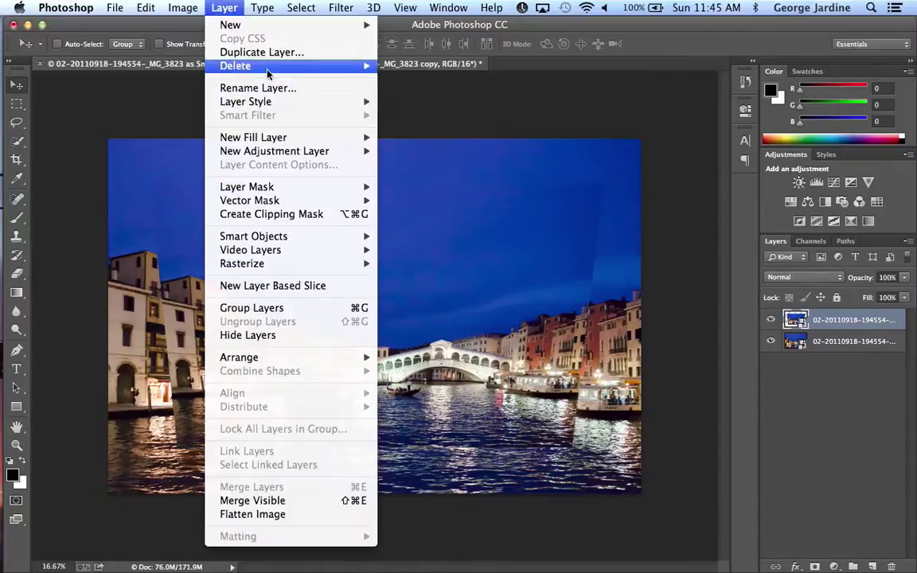
mouse_move(271, 101)
left_click(468, 247)
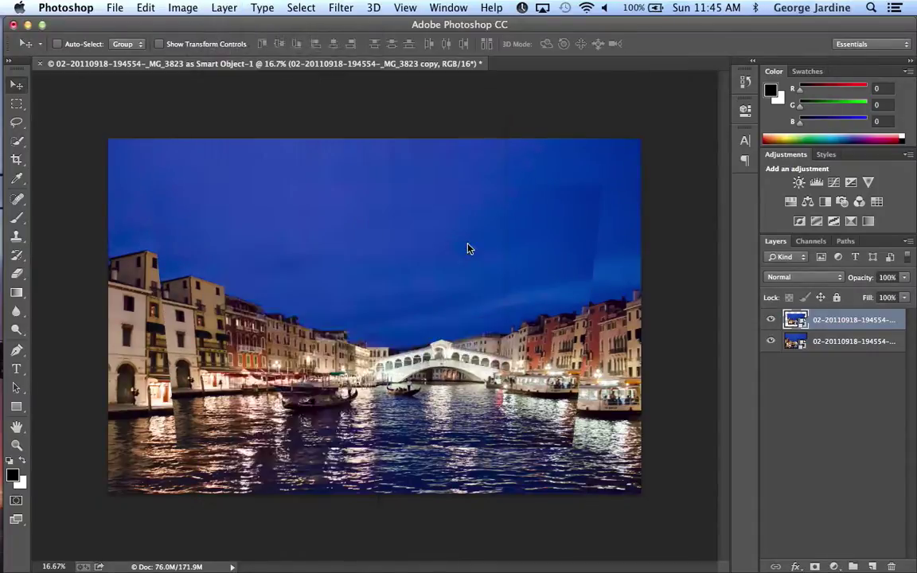
left_click_drag(579, 94, 713, 441)
left_click_drag(633, 361, 644, 374)
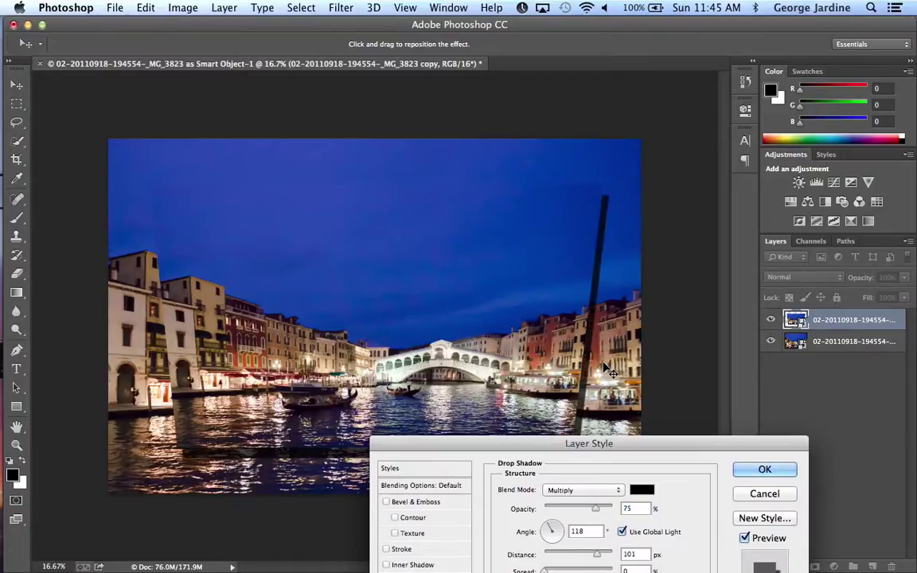
left_click(764, 470)
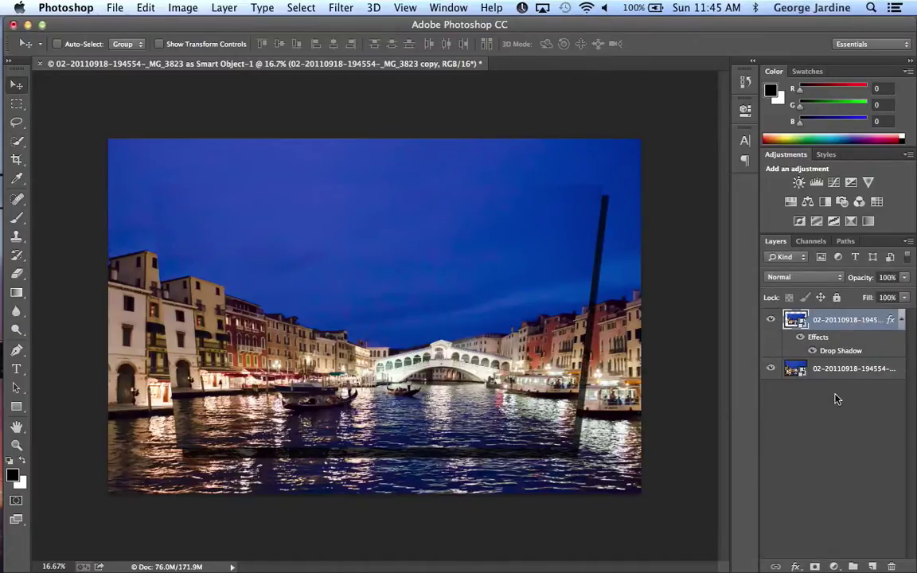
left_click(796, 373)
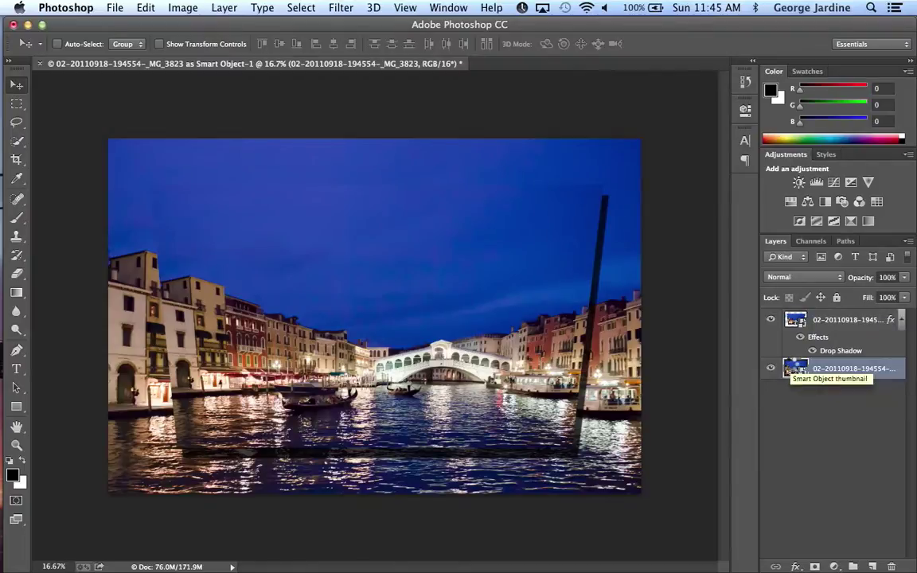
Apply Camera Raw's Sepia Screen snapshot to the bottom Venice smart object's raw settings.
double_click(796, 368)
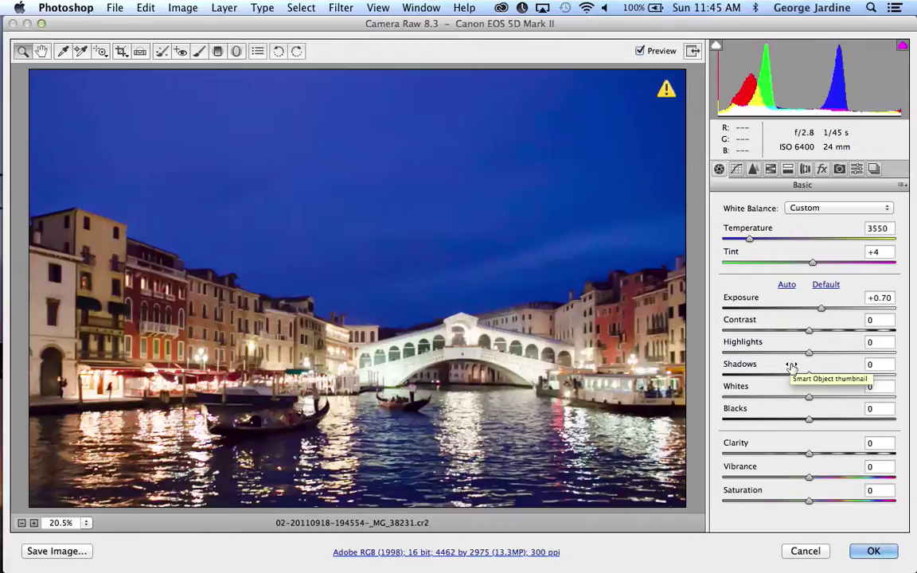
left_click(874, 169)
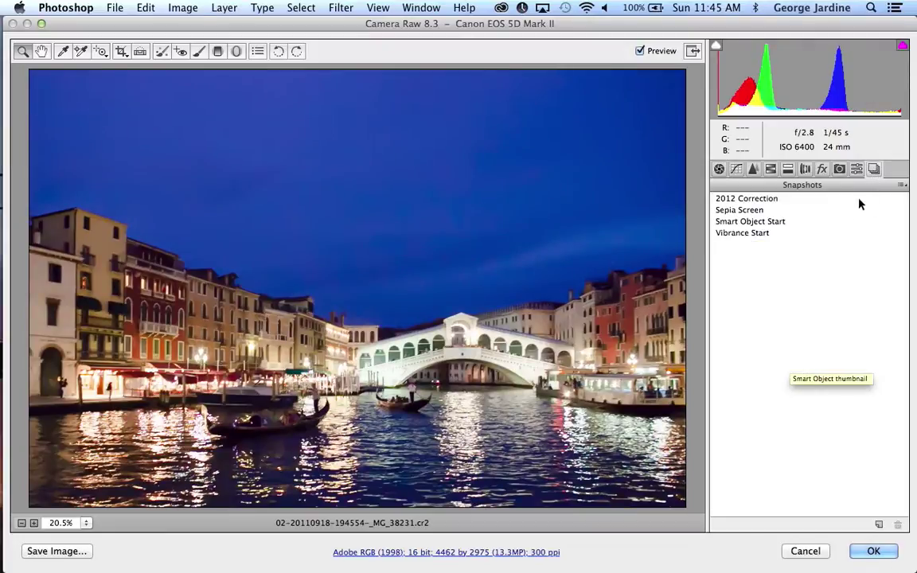
left_click(742, 212)
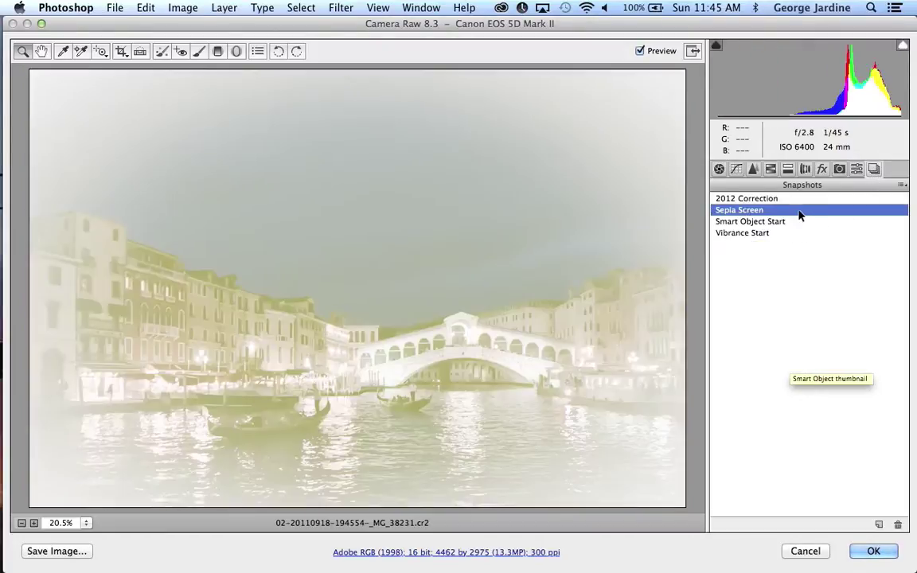
left_click(873, 551)
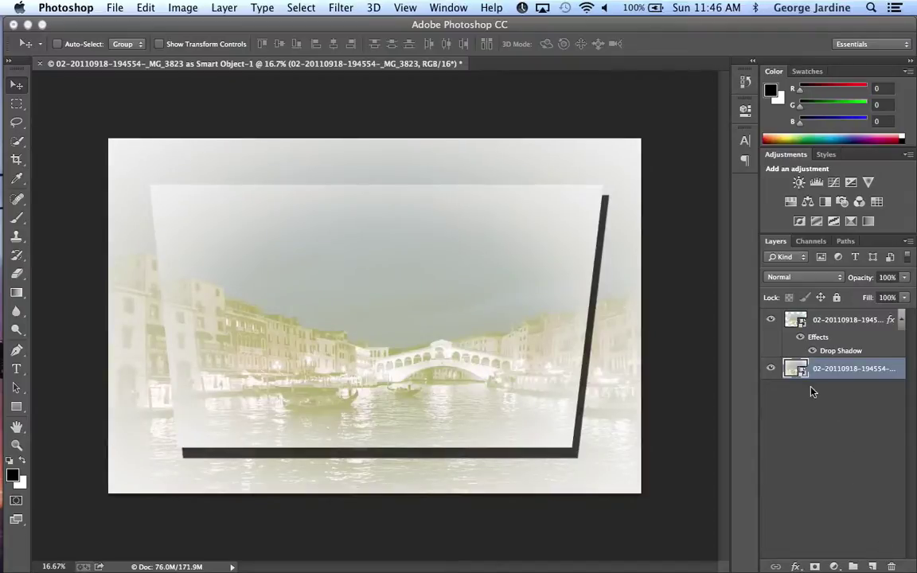
Apply the 2012 Correction snapshot to the top copy layer's Camera Raw settings.
left_click(804, 320)
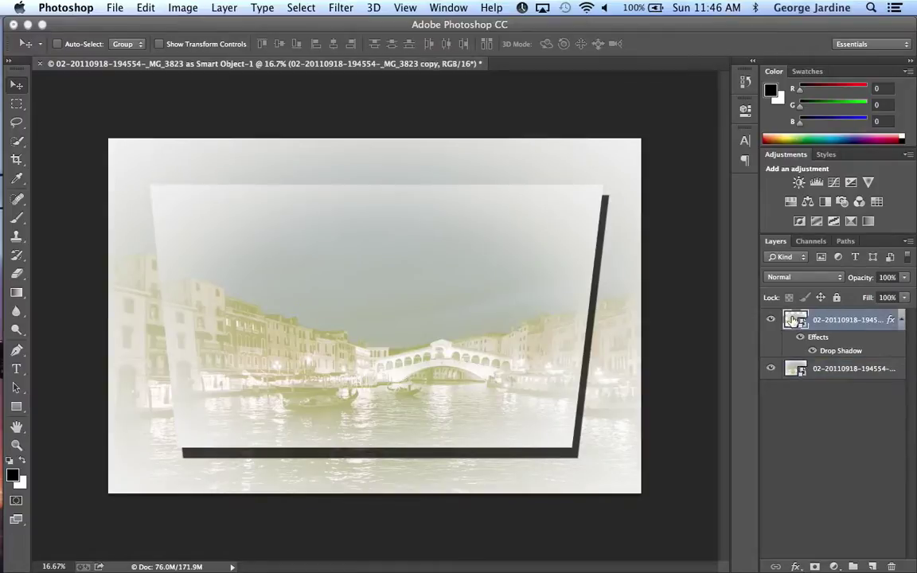
double_click(793, 319)
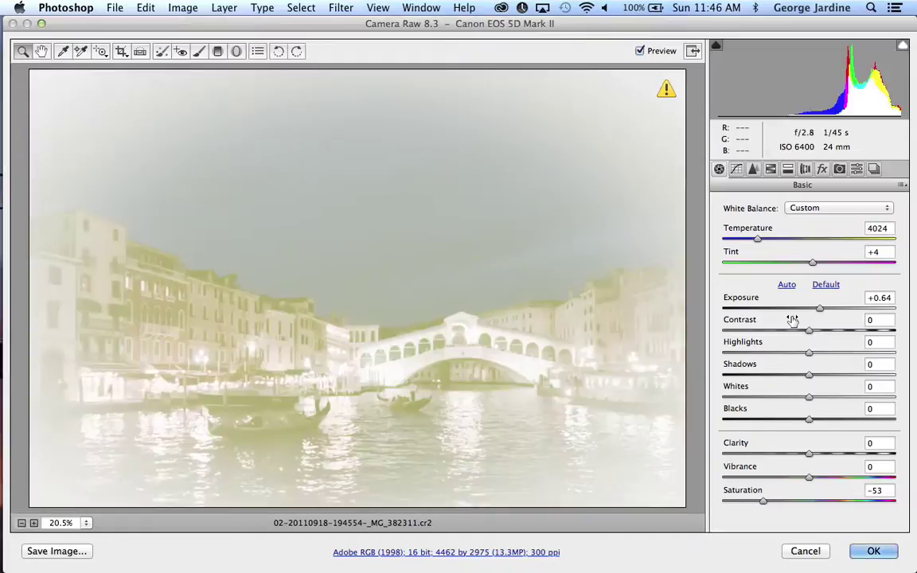
left_click(873, 168)
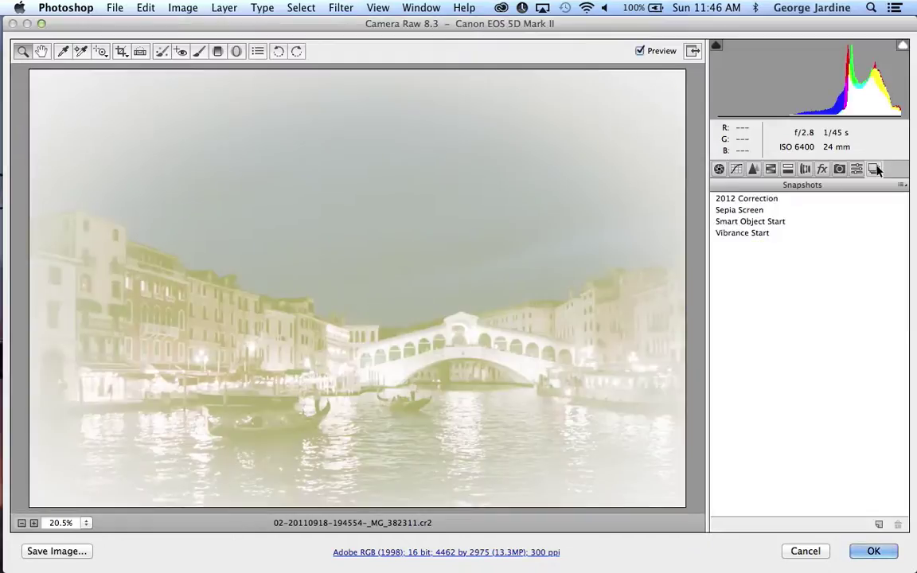
left_click(768, 199)
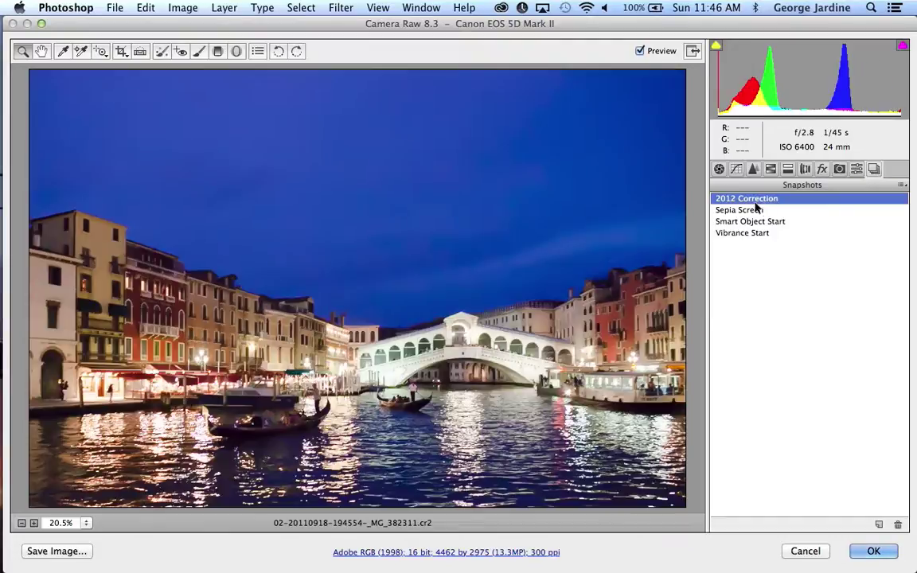
left_click(873, 551)
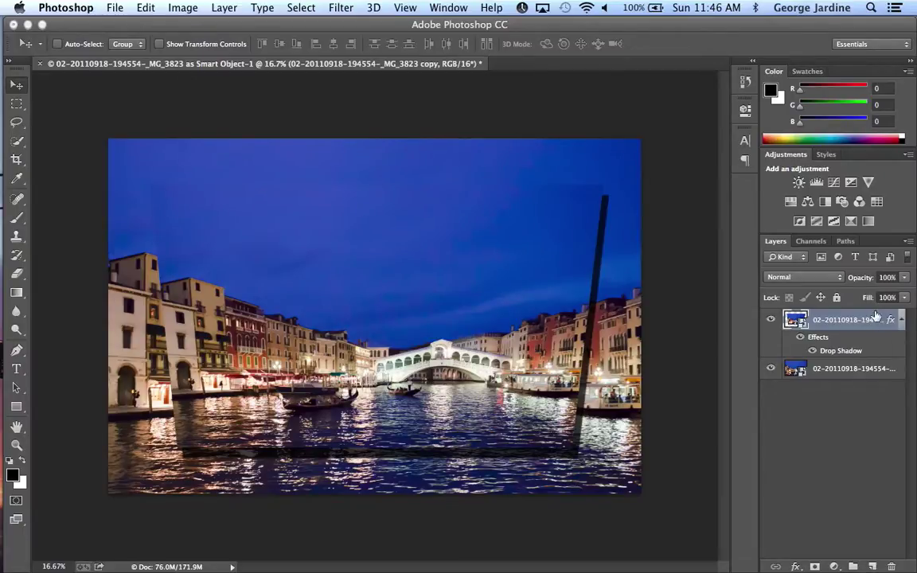
Create a New Smart Object via Copy of the lower layer, named '_MG_3823 copy 2'.
left_click(842, 372)
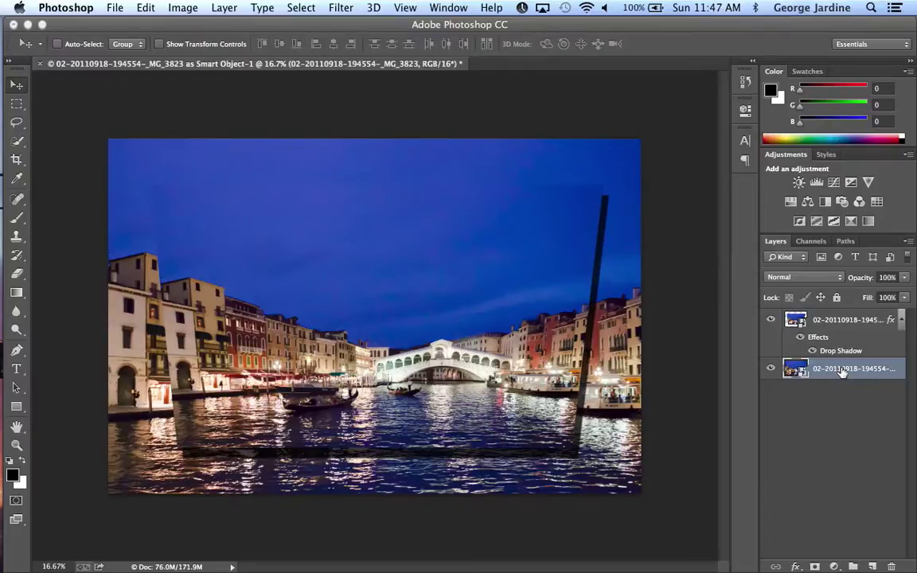
left_click(223, 8)
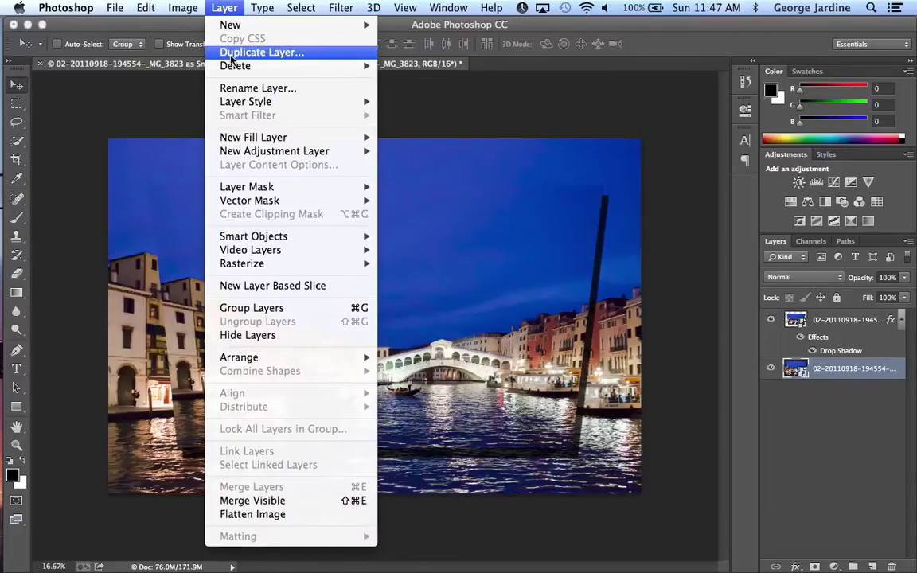
mouse_move(318, 236)
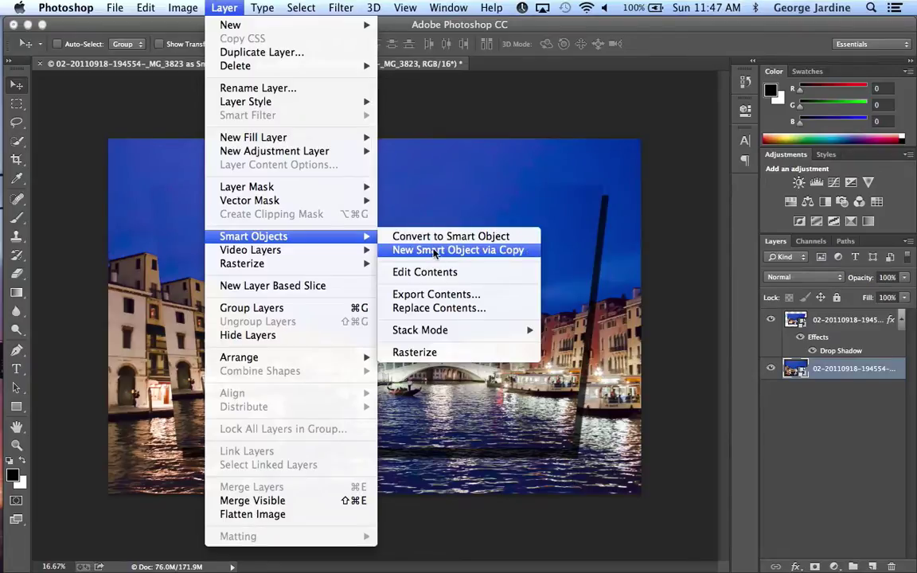
left_click(527, 253)
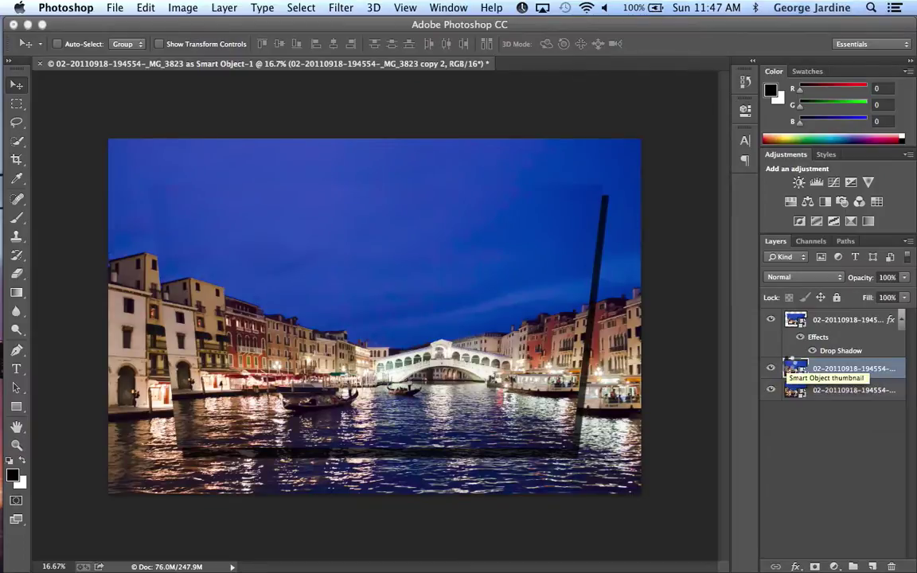
Apply the Sepia Screen snapshot to the new '_MG_3823 copy 2' smart object.
double_click(791, 368)
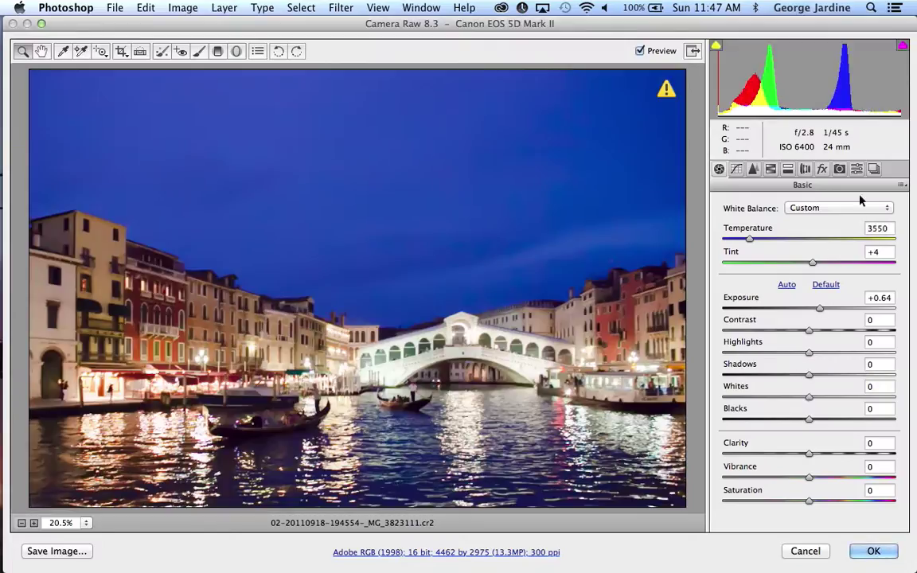
left_click(874, 169)
left_click(756, 210)
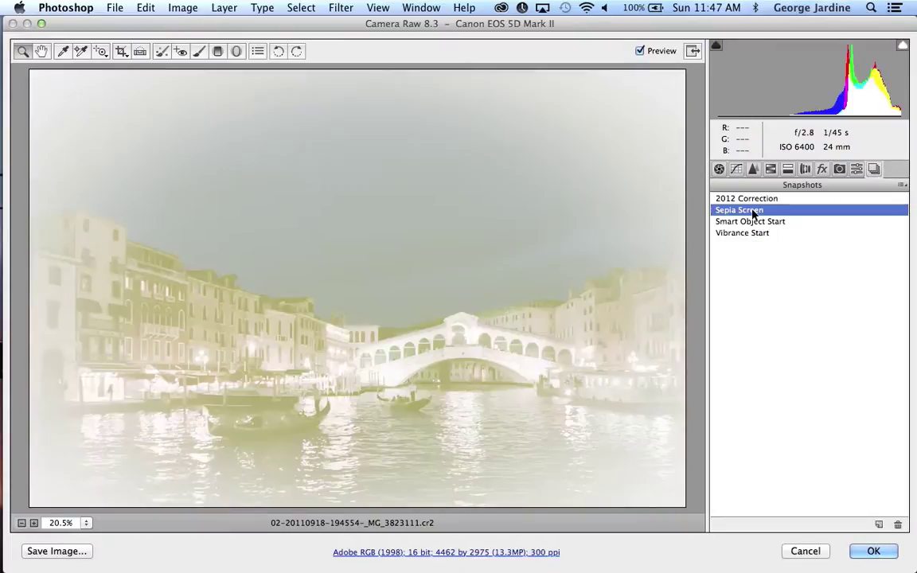
left_click(875, 551)
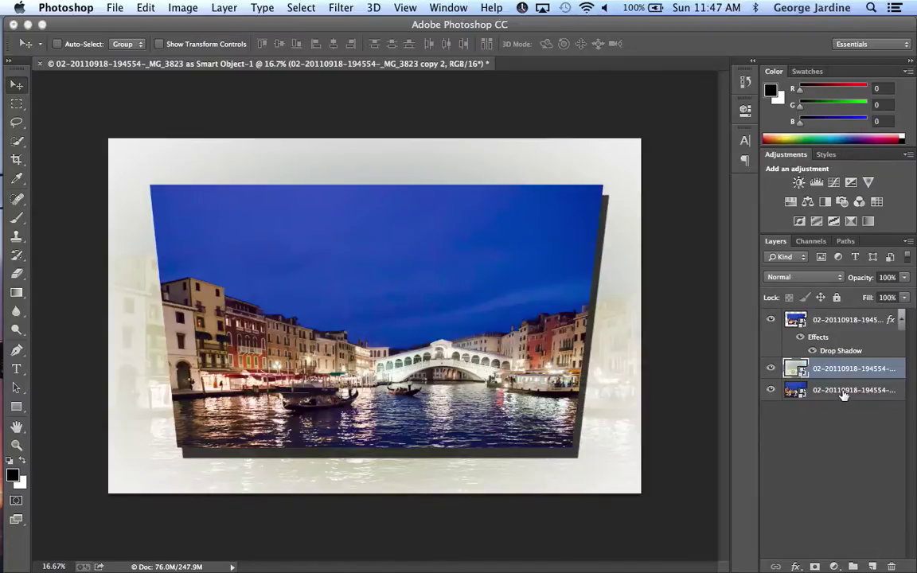
Delete the bottom Venice layer, open the Camera Raw Filter, and close the document.
left_click_drag(844, 398, 892, 566)
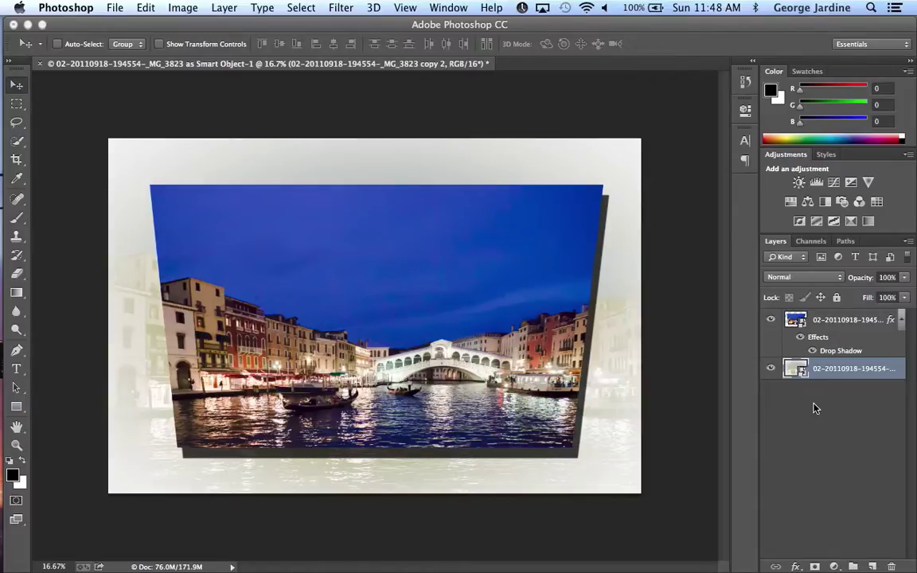
left_click(340, 8)
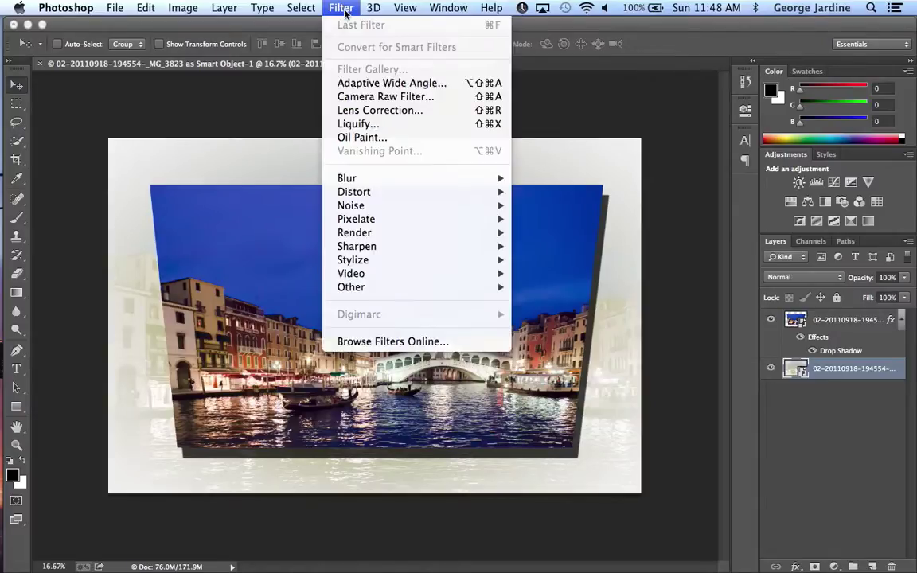
left_click(458, 99)
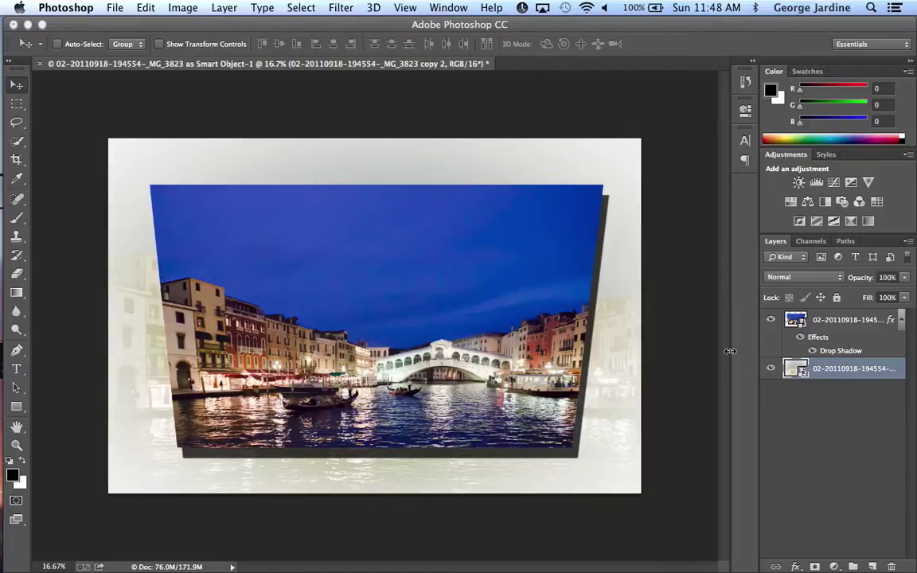
left_click(40, 63)
Discard the Venice changes and open 20060826-_MG_4588.cr2 from Bridge in Camera Raw.
left_click(398, 224)
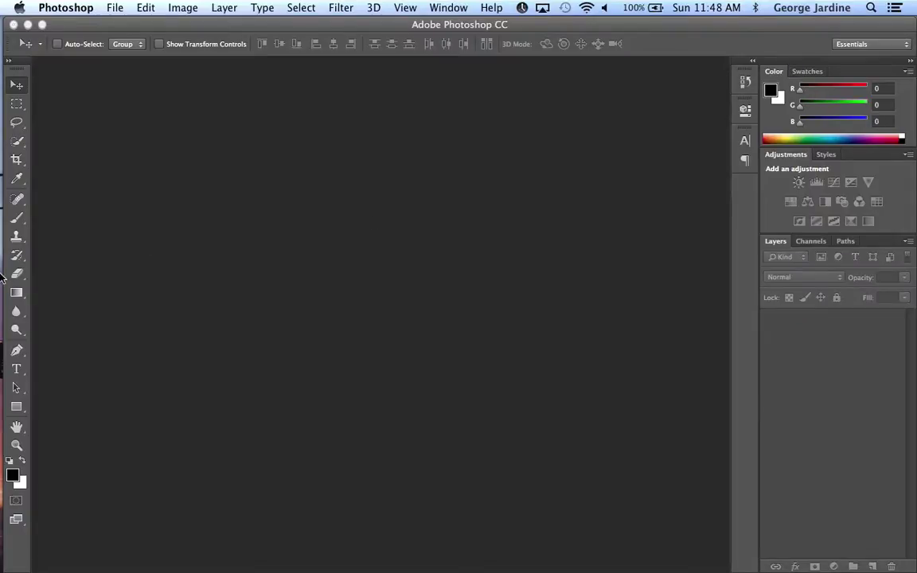
mouse_move(19, 275)
left_click(20, 355)
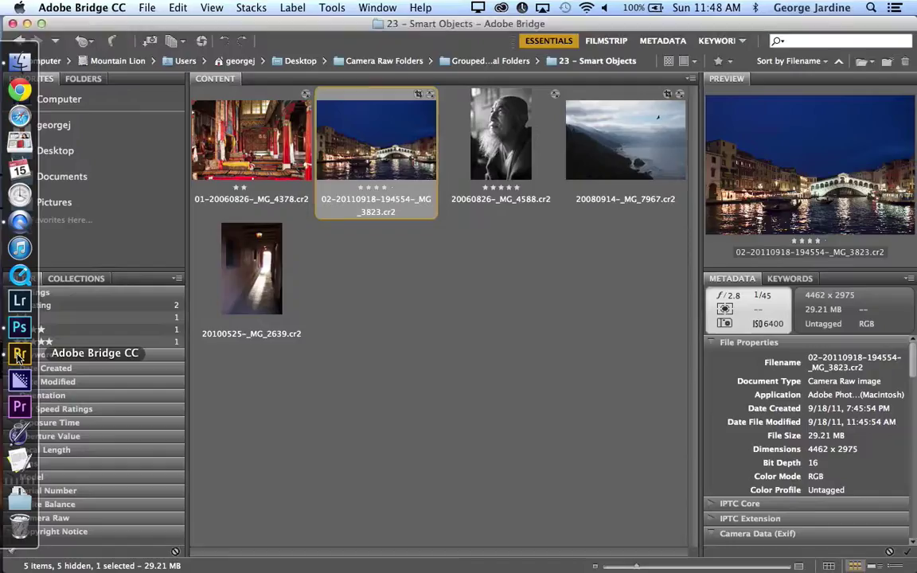
double_click(499, 143)
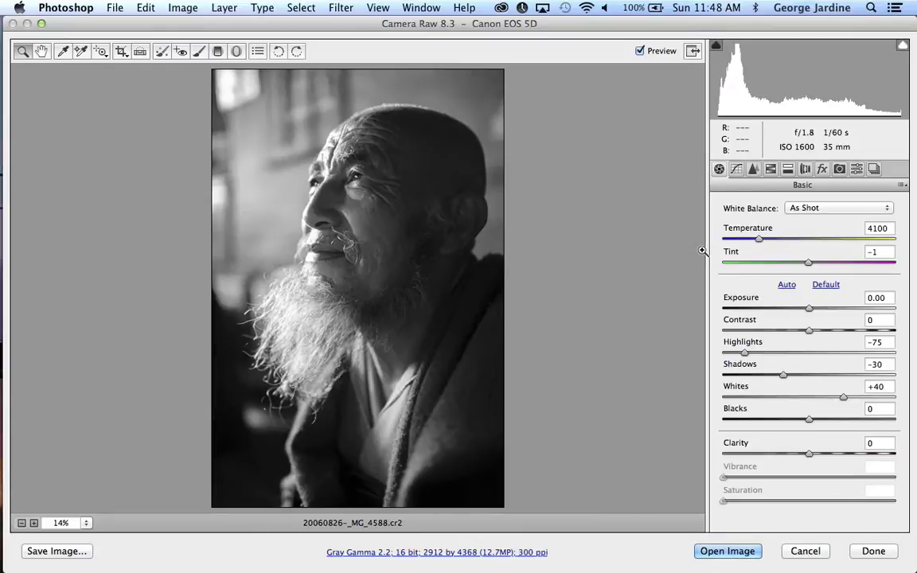
Reset the portrait to Camera Raw Defaults and open it in Photoshop as a smart object.
left_click(901, 184)
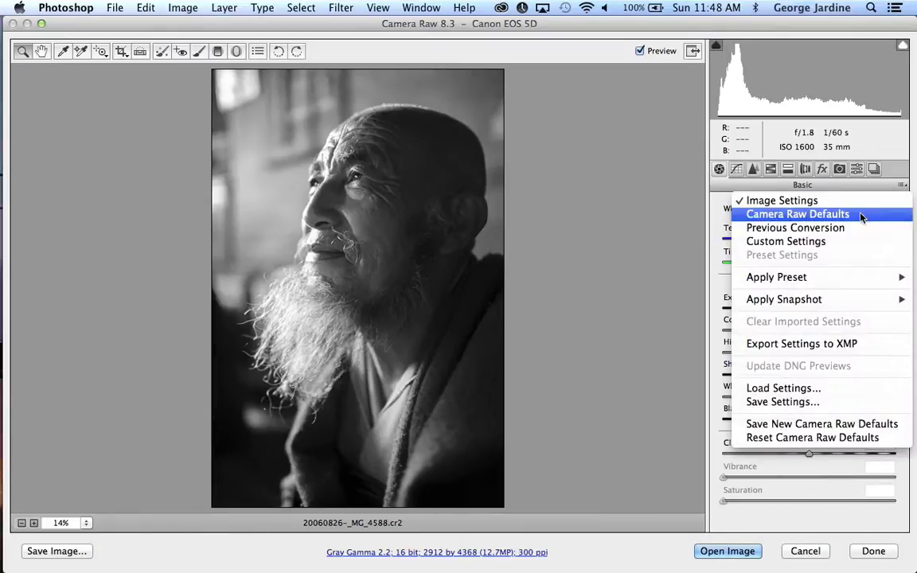
left_click(864, 214)
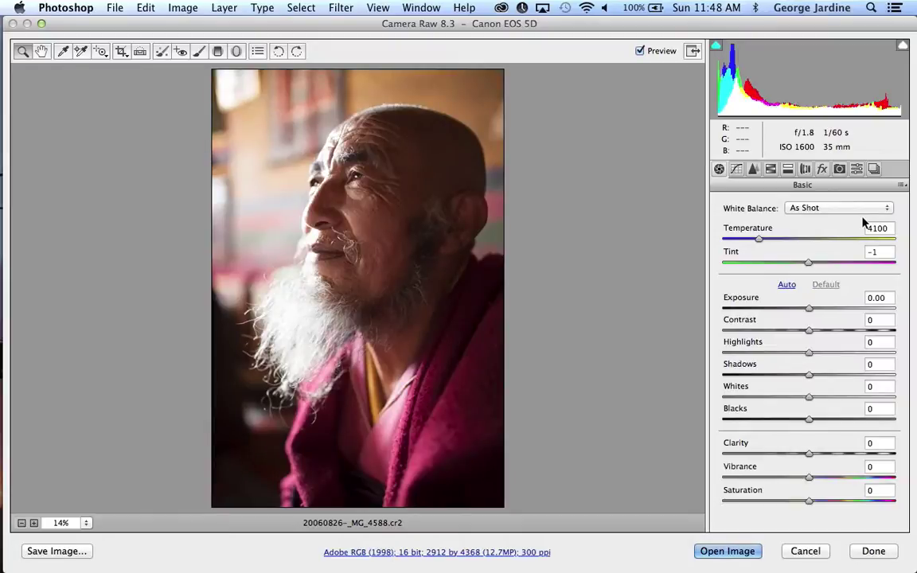
key("shift")
left_click(714, 552)
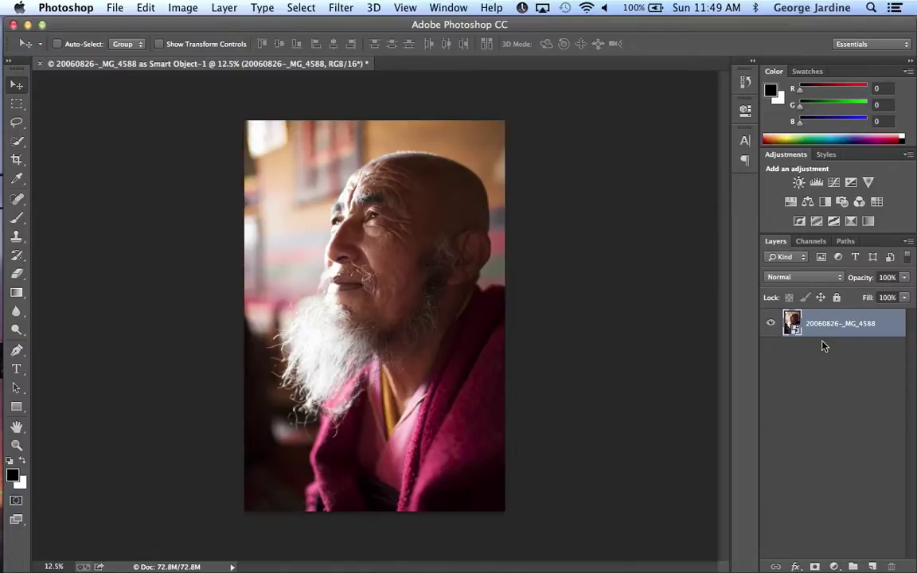
Add a Curves adjustment layer and nudge its midpoint up slightly to lighten the portrait.
left_click(834, 566)
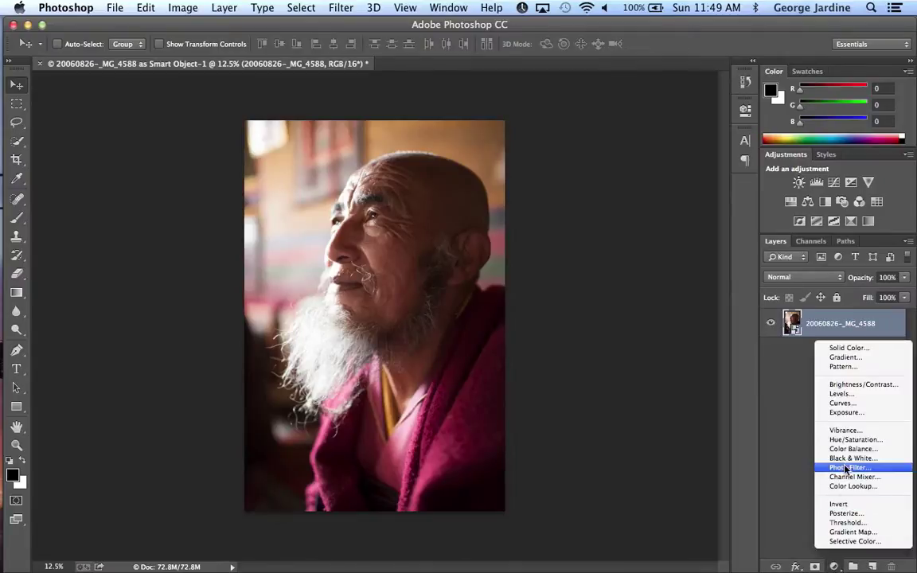
left_click(859, 404)
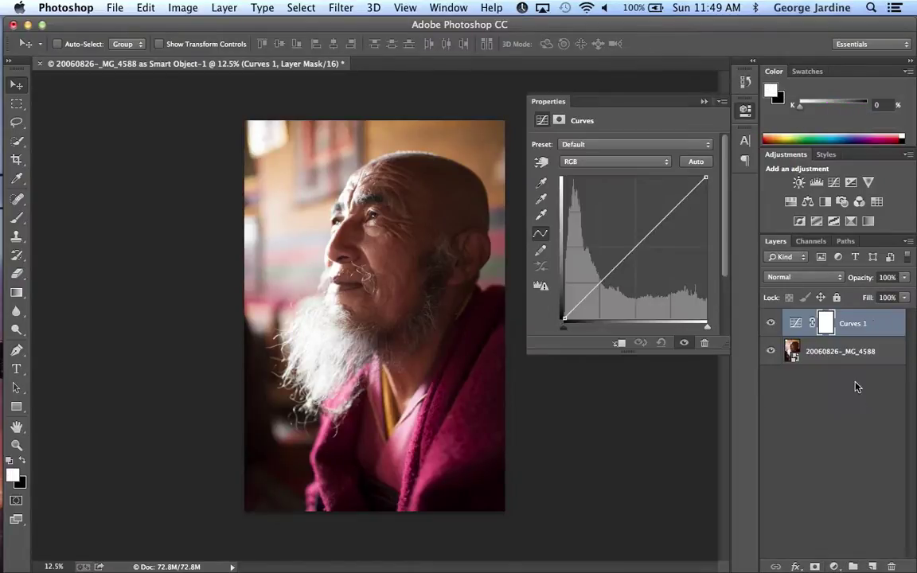
left_click(633, 244)
left_click_drag(634, 243, 632, 241)
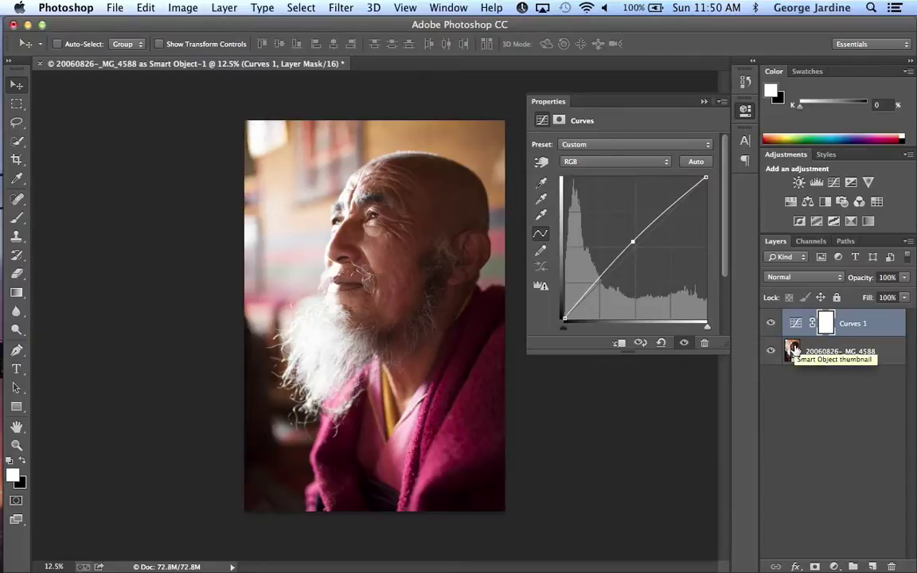
Delete Curves 1 and make a New Smart Object via Copy of the portrait layer.
left_click_drag(875, 322, 891, 566)
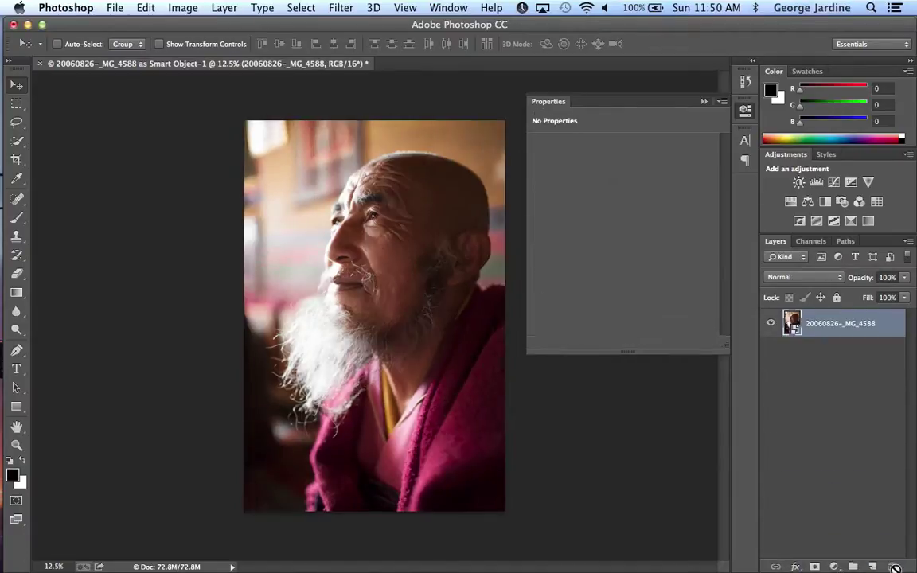
right_click(843, 327)
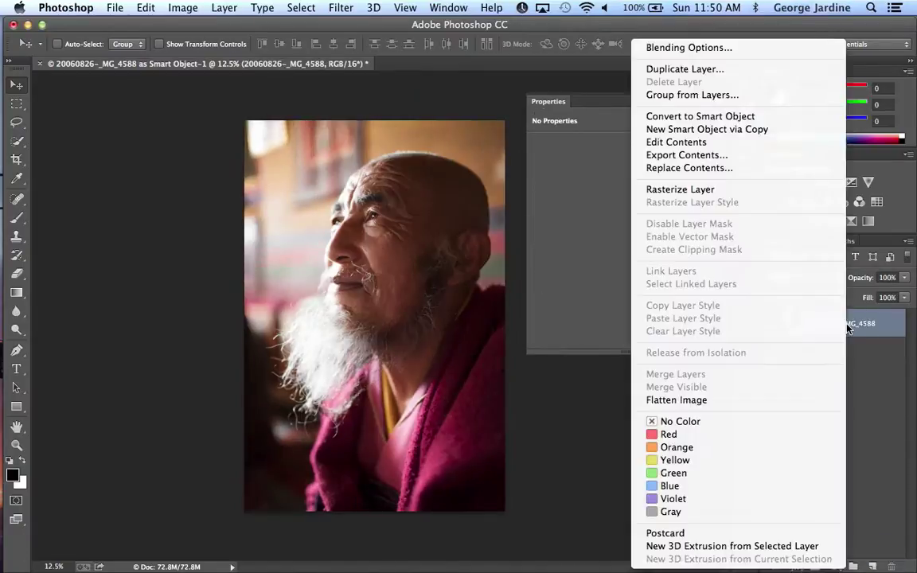
left_click(780, 133)
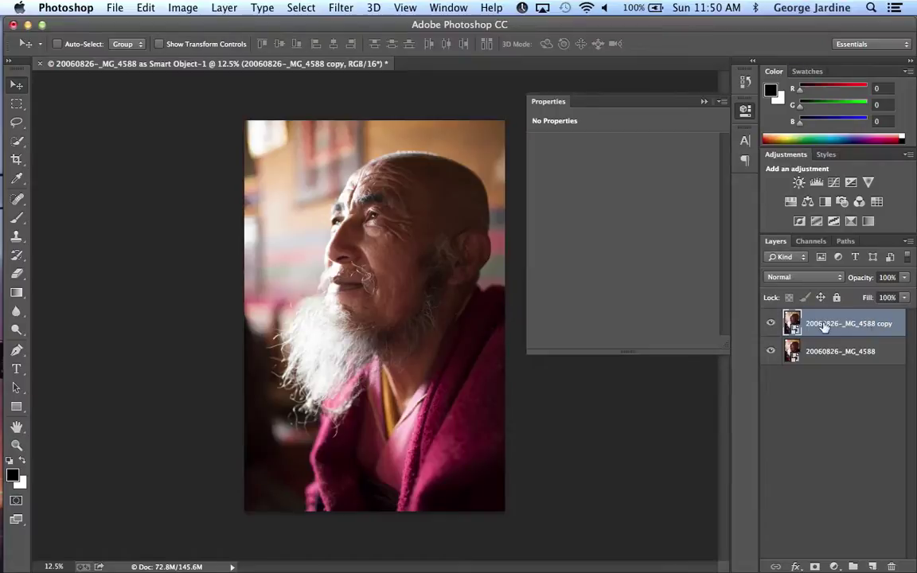
left_click(341, 8)
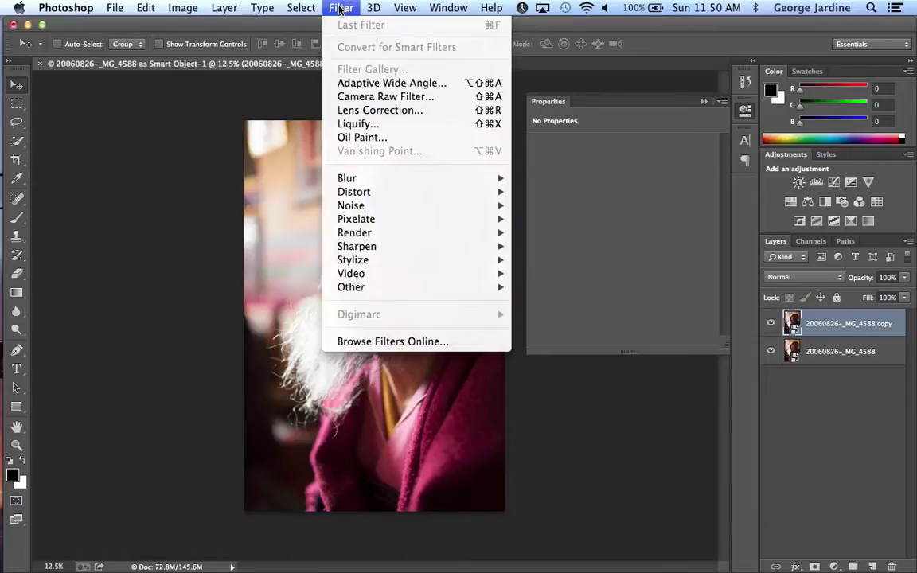
Apply a Camera Raw Filter to the portrait copy layer with Highlights at -100.
left_click(402, 96)
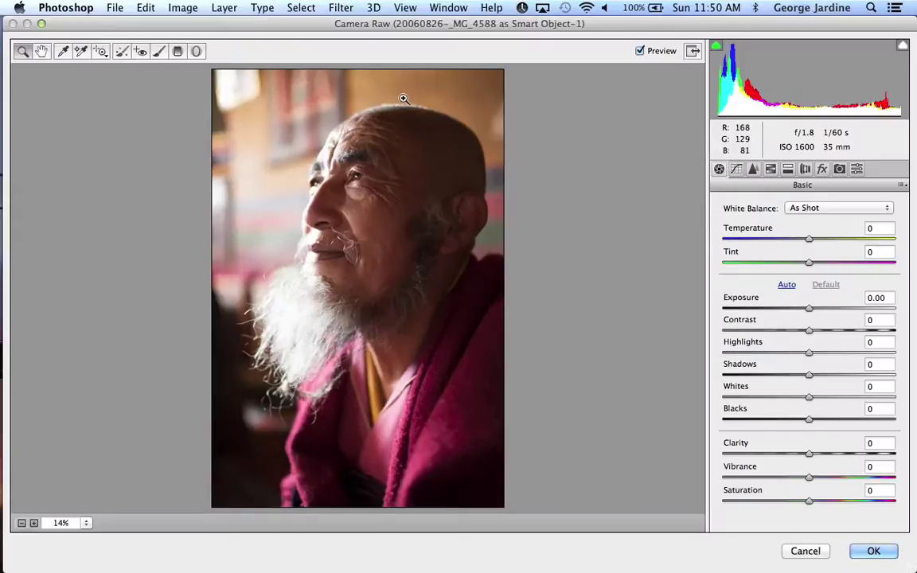
left_click(756, 354)
left_click_drag(755, 354, 723, 352)
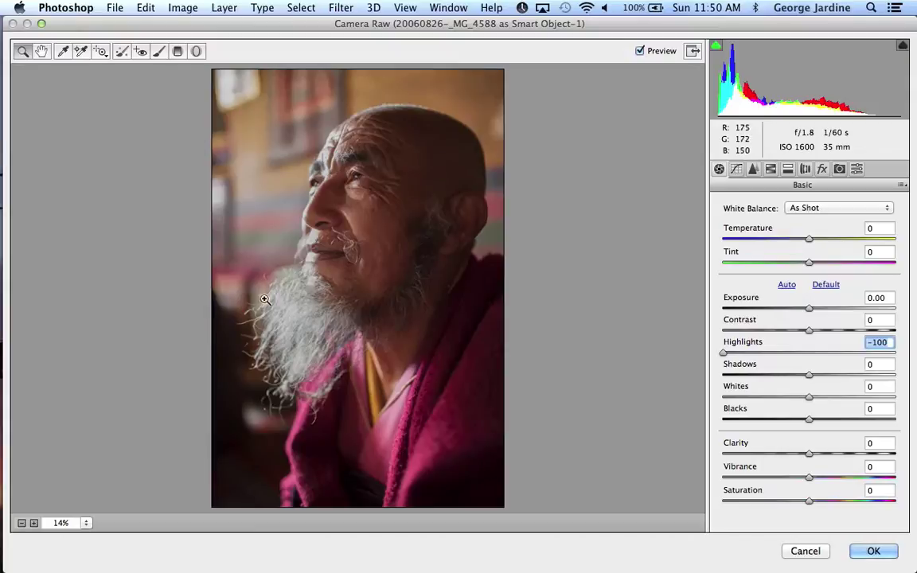
left_click(873, 551)
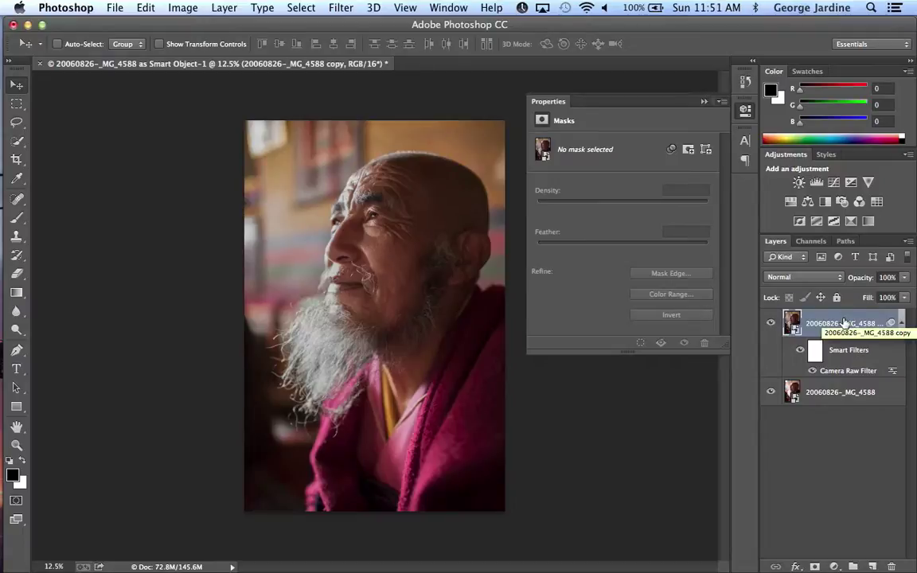
Hide the filtered copy and set the original portrait layer's raw Highlights to -100.
left_click(771, 324)
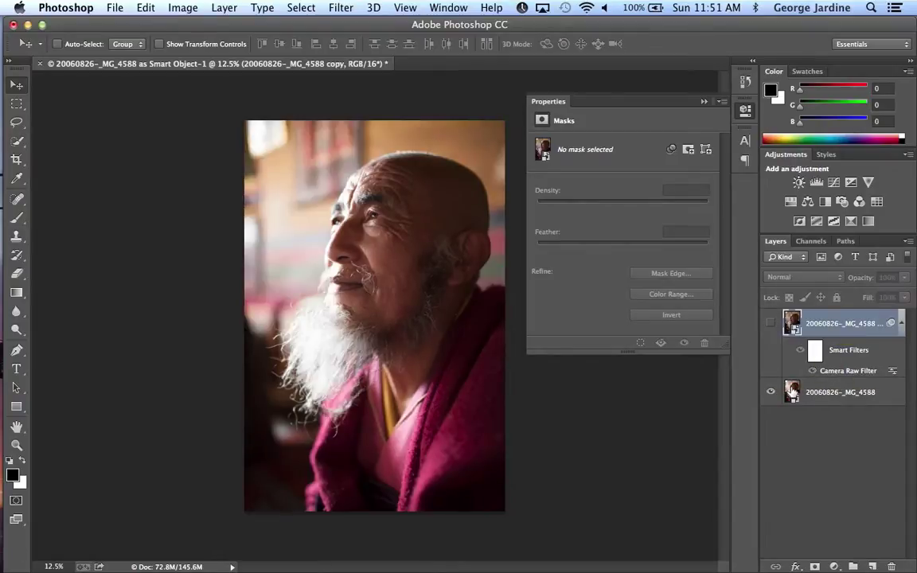
left_click(793, 390)
key("super+shift+a")
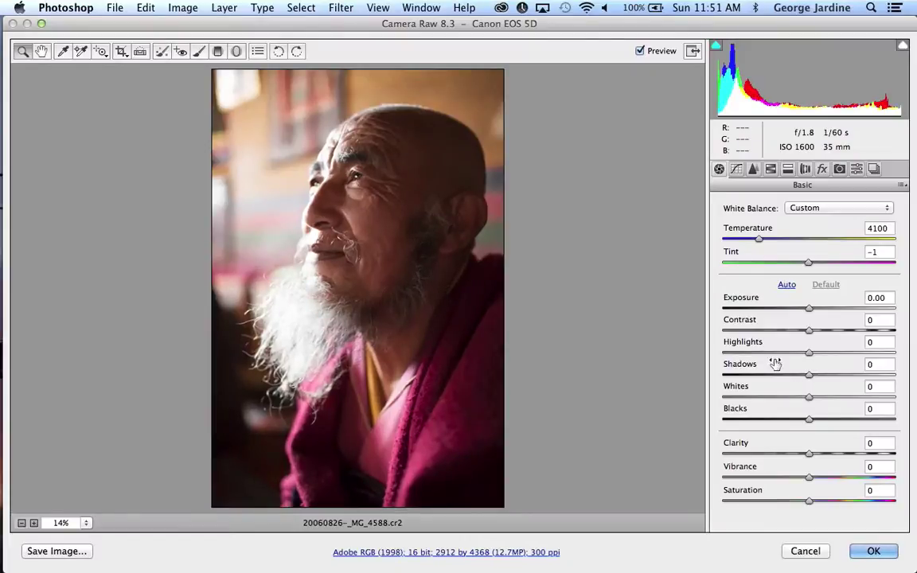
left_click_drag(761, 355, 720, 352)
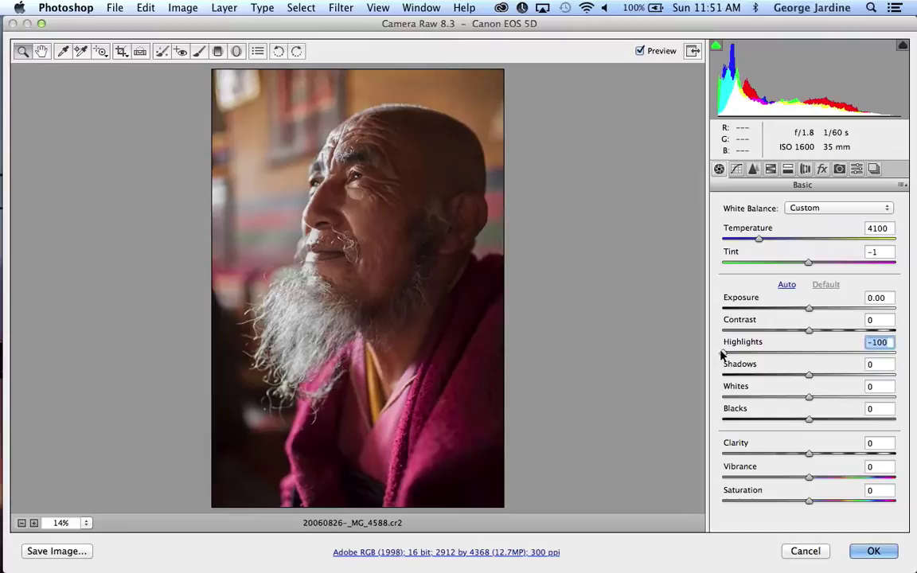
left_click(865, 550)
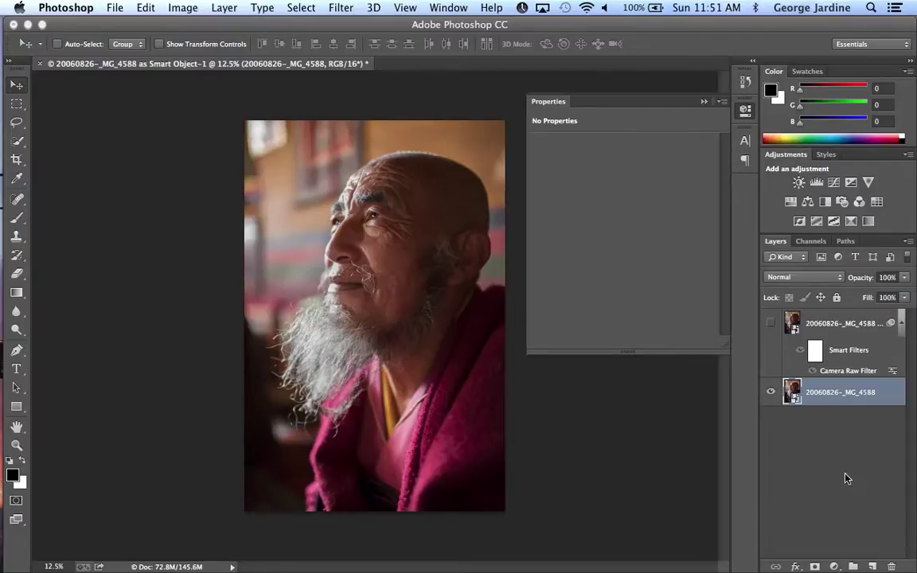
Collapse the Properties panel and zoom to 33.3% on the monk's beard.
key("super+plus")
key("super+plus")
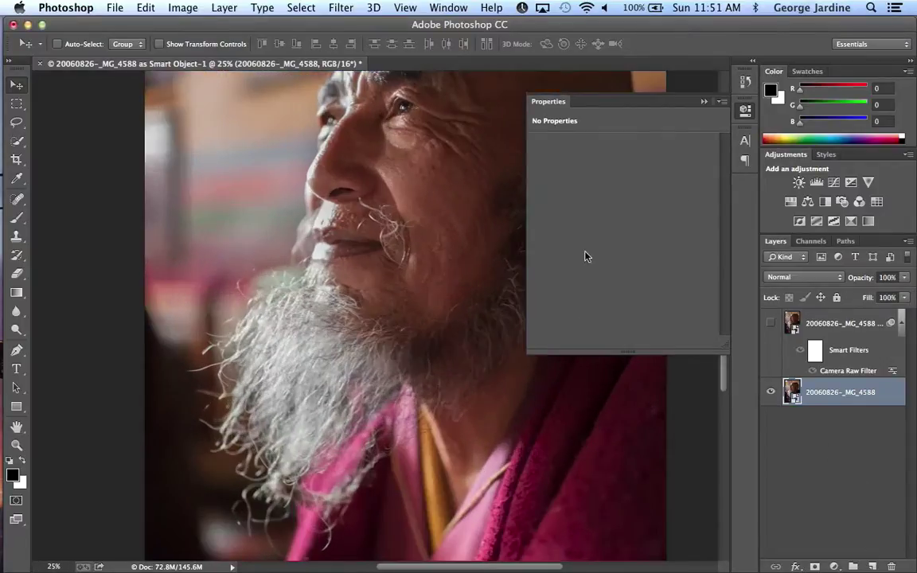
left_click(704, 101)
left_click(325, 352)
scroll(344, 323, "down", 3)
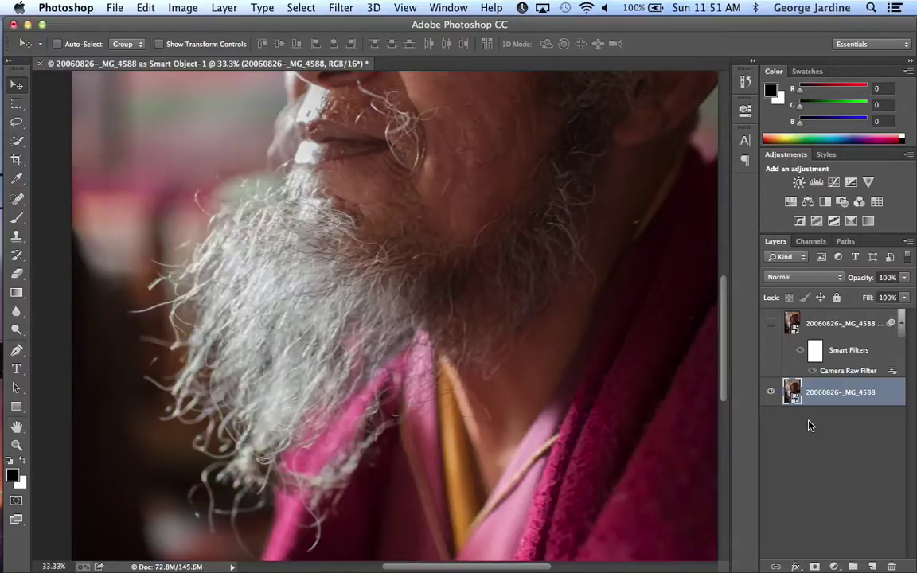
mouse_move(795, 403)
left_mouse_down()
mouse_move(790, 409)
mouse_move(792, 389)
left_mouse_up()
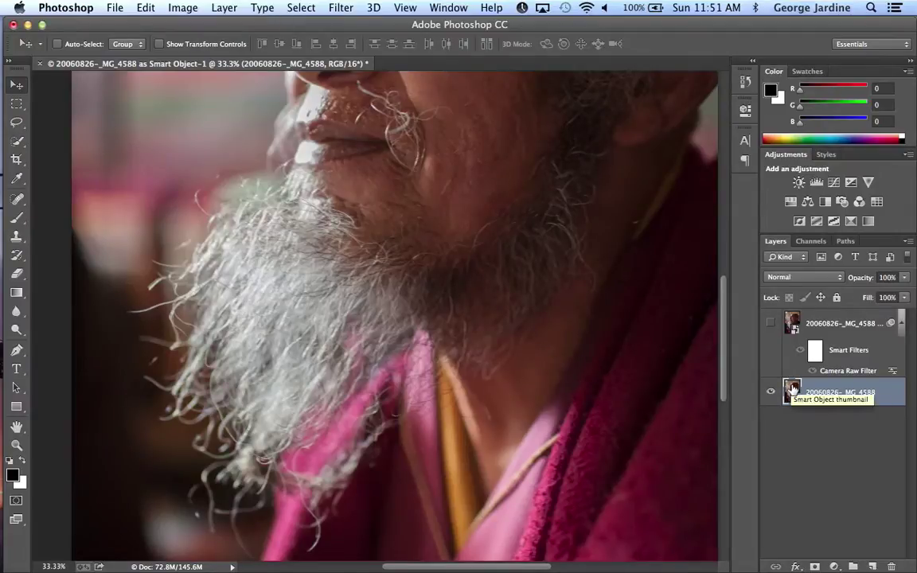
Toggle the filtered copy layer's visibility repeatedly to compare the beards.
left_click(772, 325)
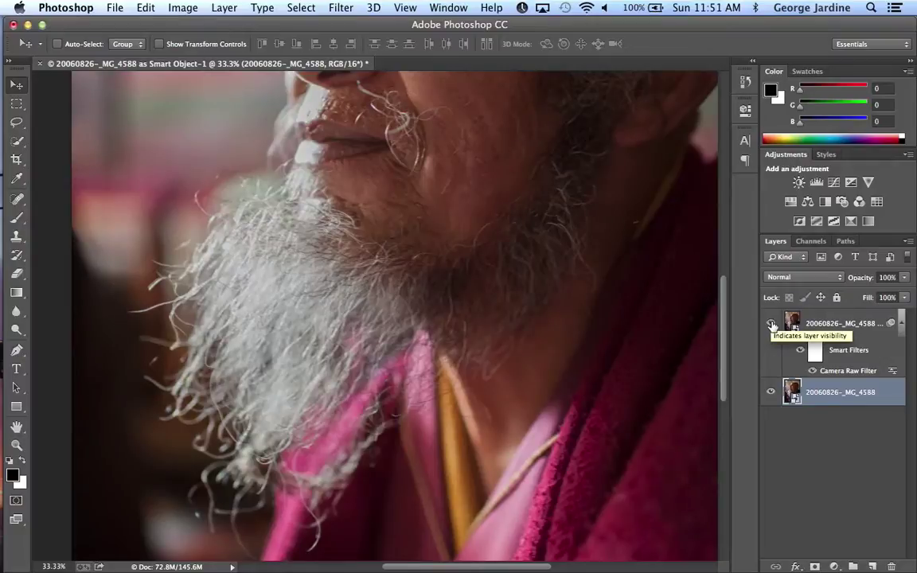
left_click(771, 325)
left_click(771, 325)
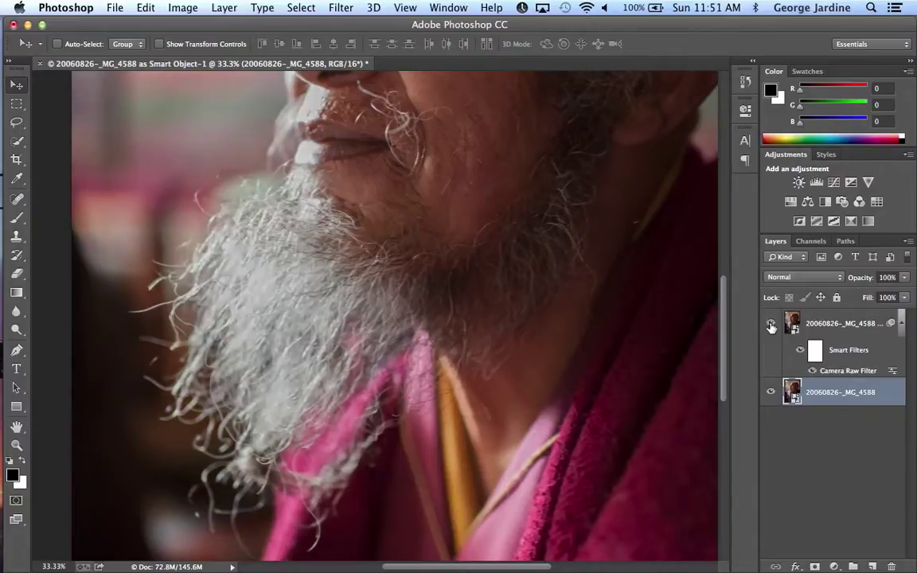
left_click(771, 325)
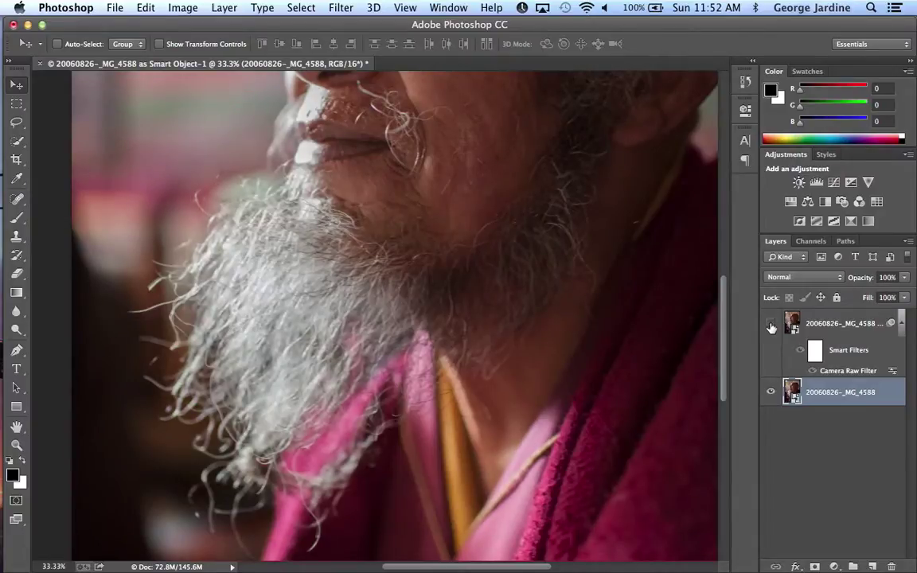
left_click(771, 325)
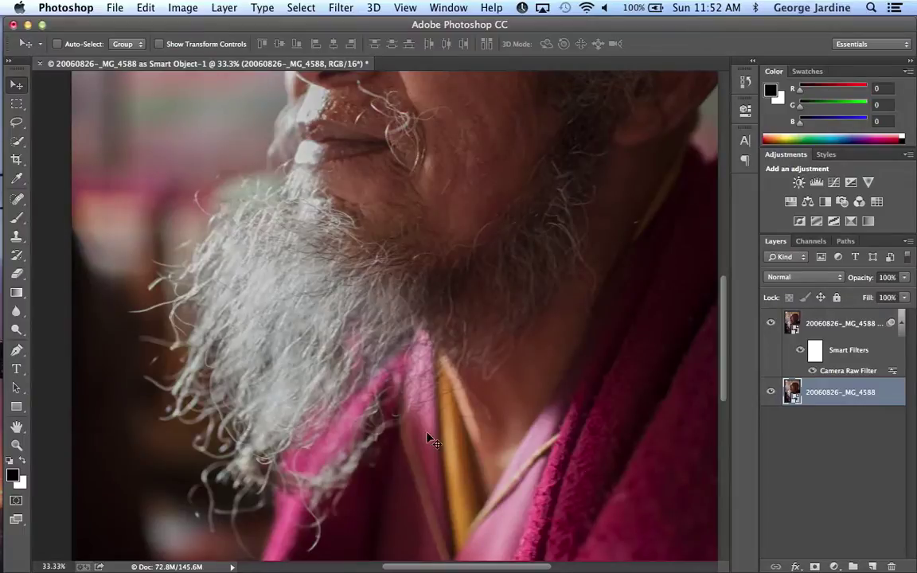
left_click(771, 324)
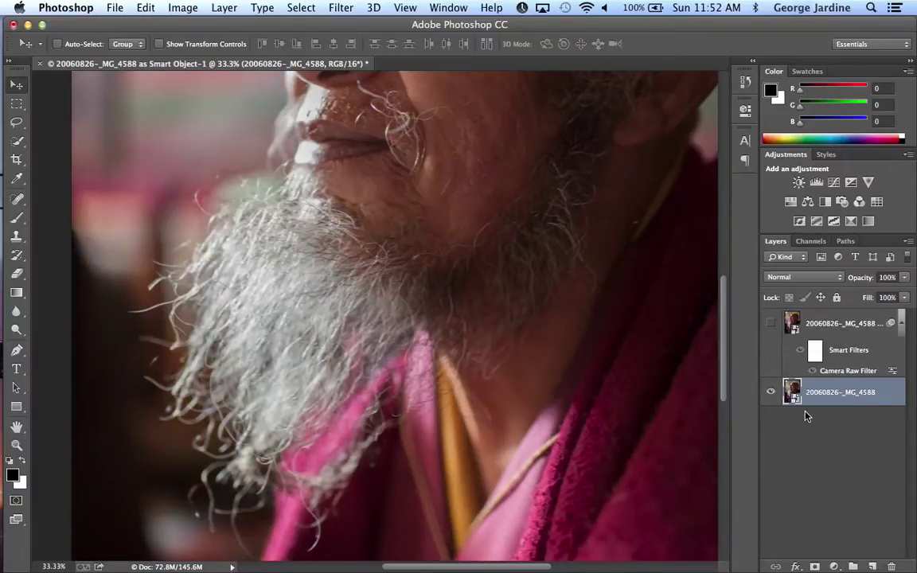
left_click(771, 324)
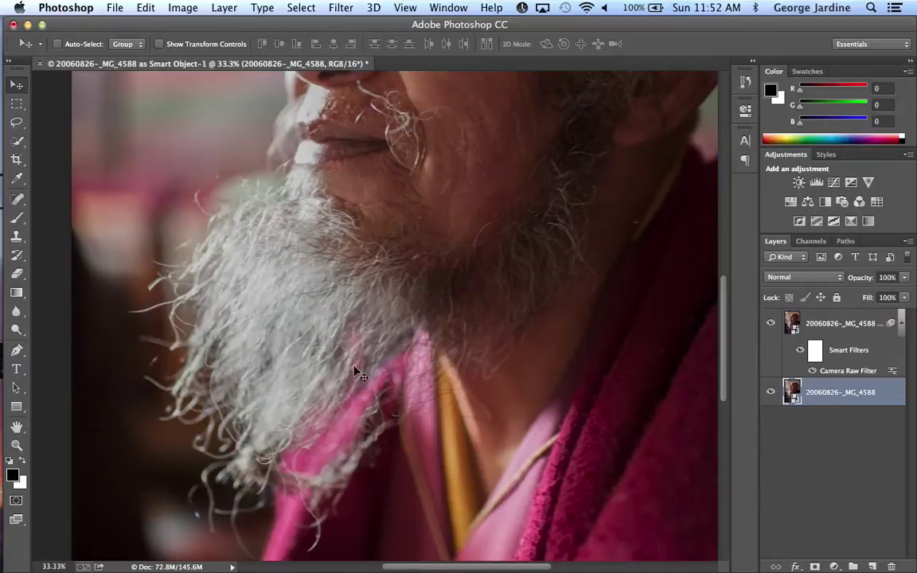
Hide the filtered copy and fit the whole portrait on screen.
left_click(771, 324)
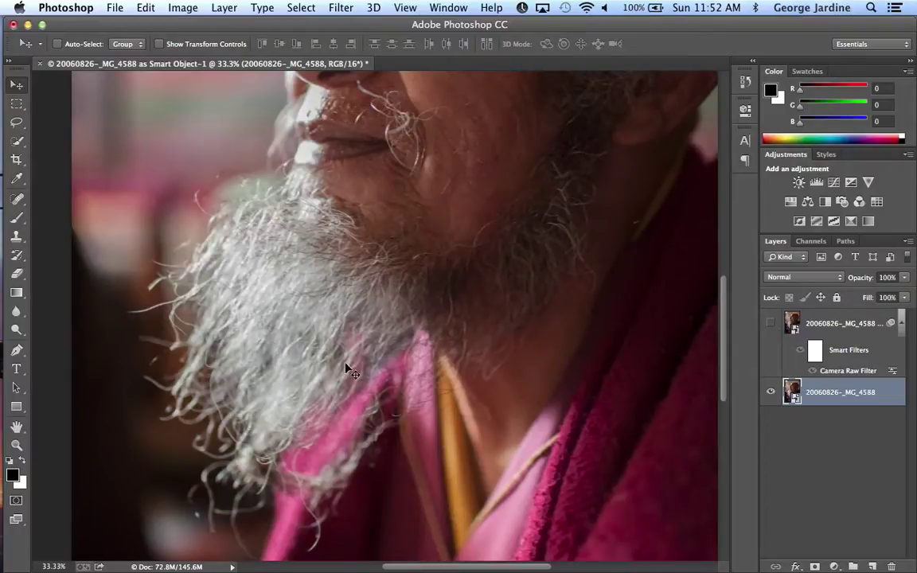
left_click(376, 368, "alt")
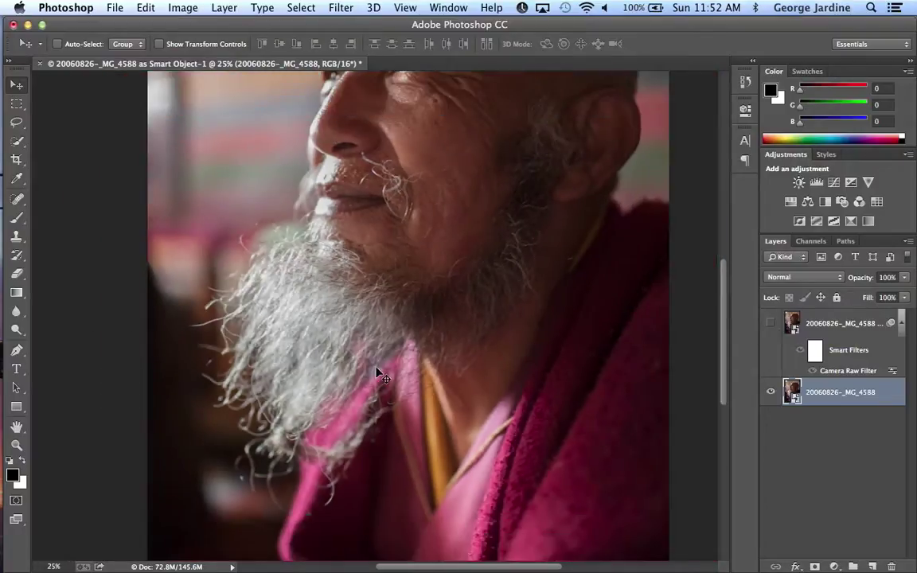
key("super+0")
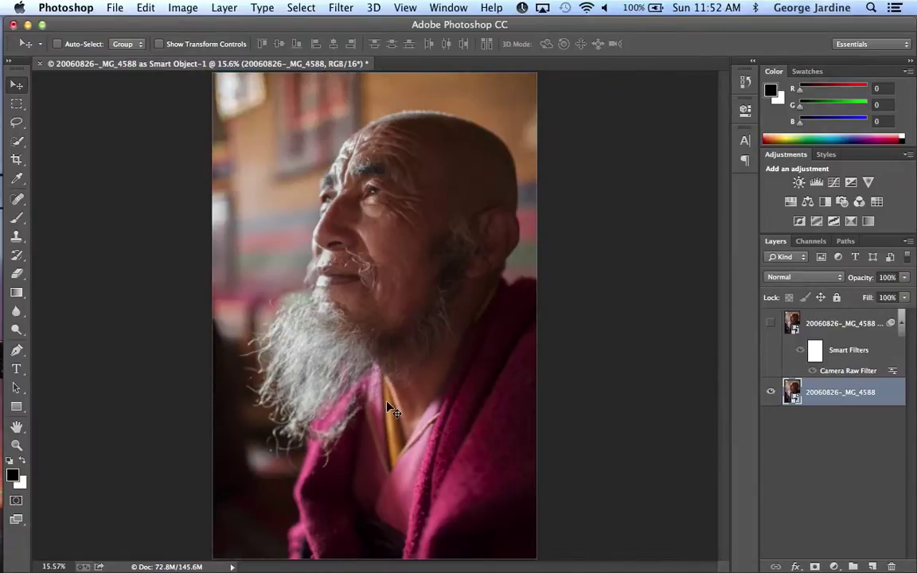
Close the portrait without saving and open 20080914-_MG_7967.cr2 from Bridge.
left_click(40, 62)
left_click(411, 222)
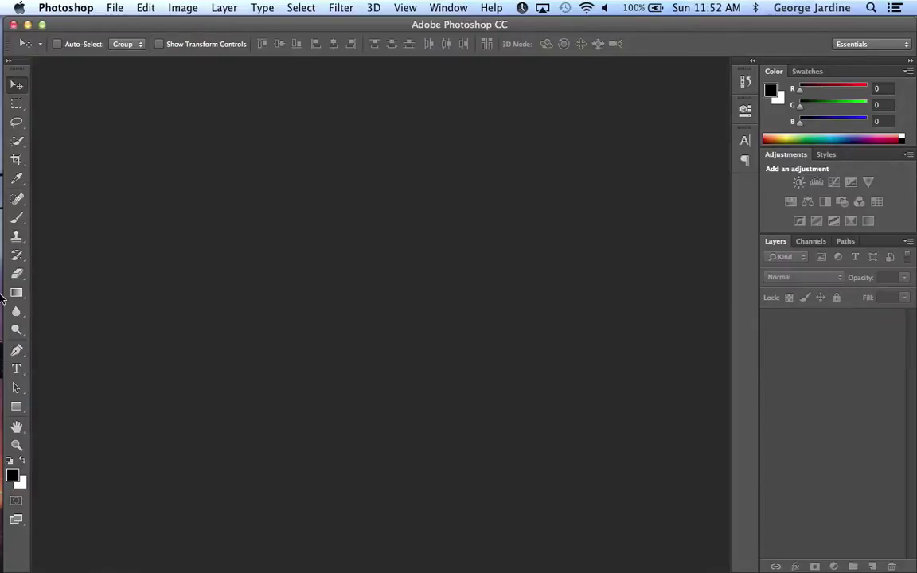
mouse_move(10, 315)
left_click(20, 353)
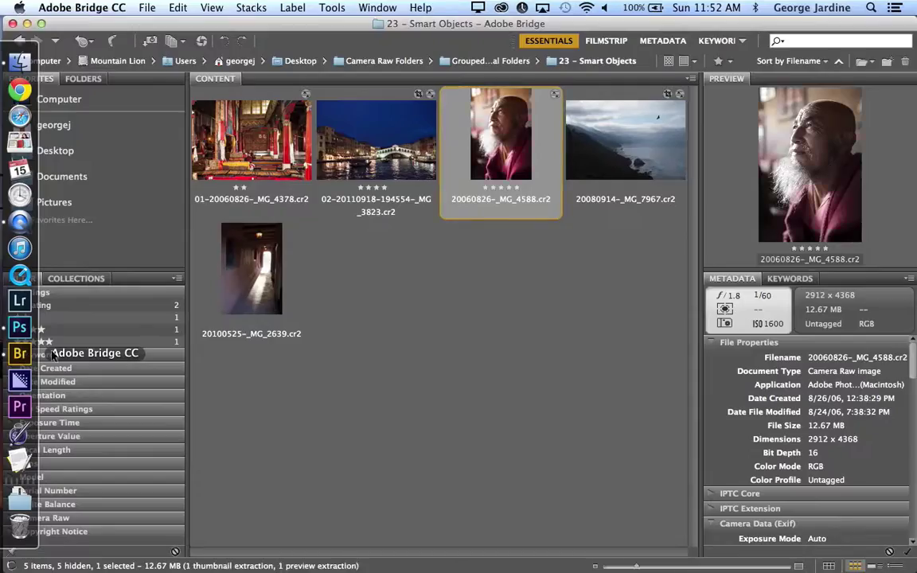
double_click(669, 146)
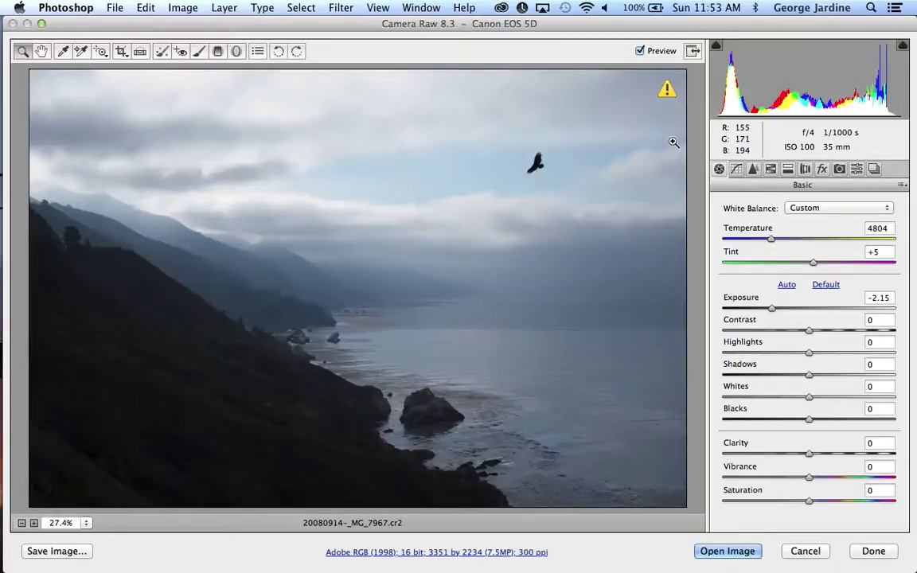
Apply Camera Raw Defaults to the seascape and open it in Photoshop as a smart object.
left_click(901, 185)
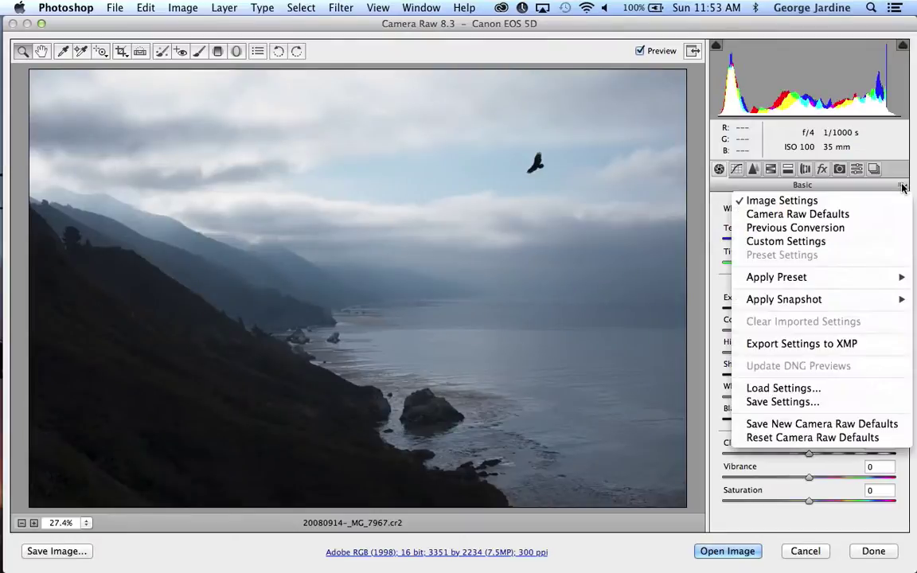
left_click(860, 216)
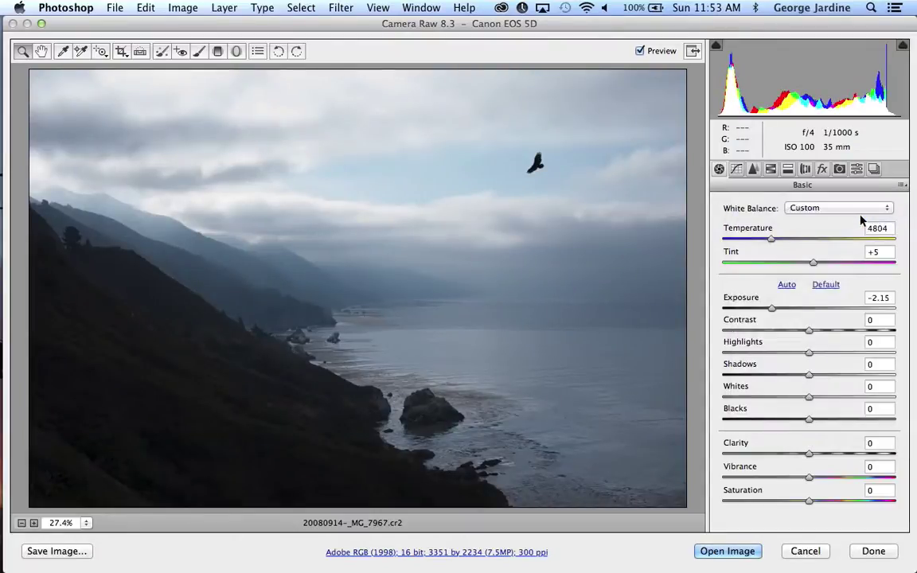
left_click(727, 551)
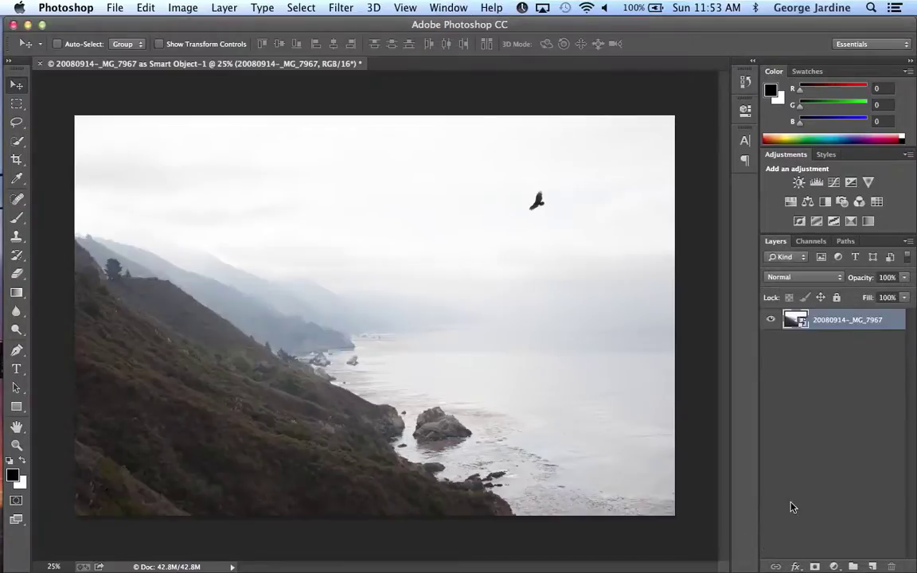
Create '20080914-_MG_7967 copy' with New Smart Object via Copy above the original layer.
right_click(845, 322)
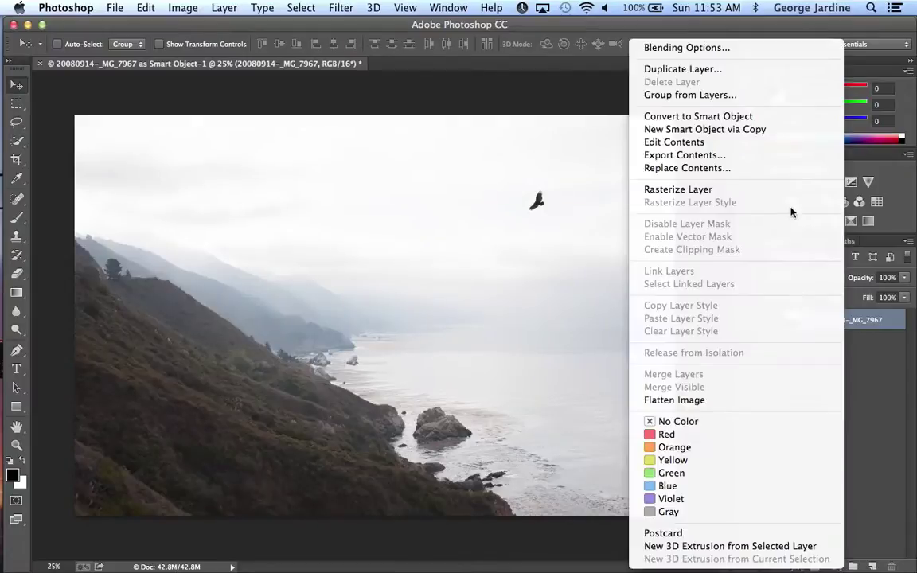
left_click(770, 130)
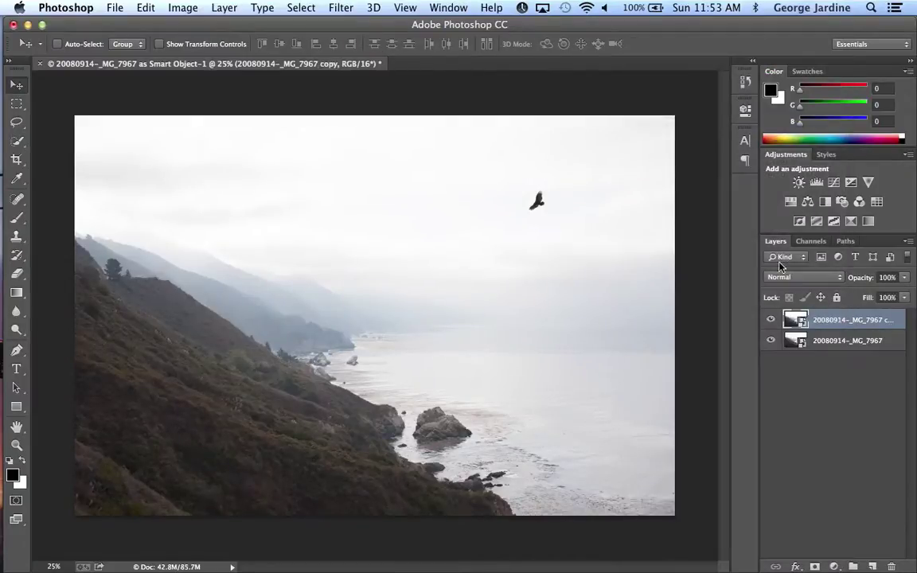
right_click(853, 322)
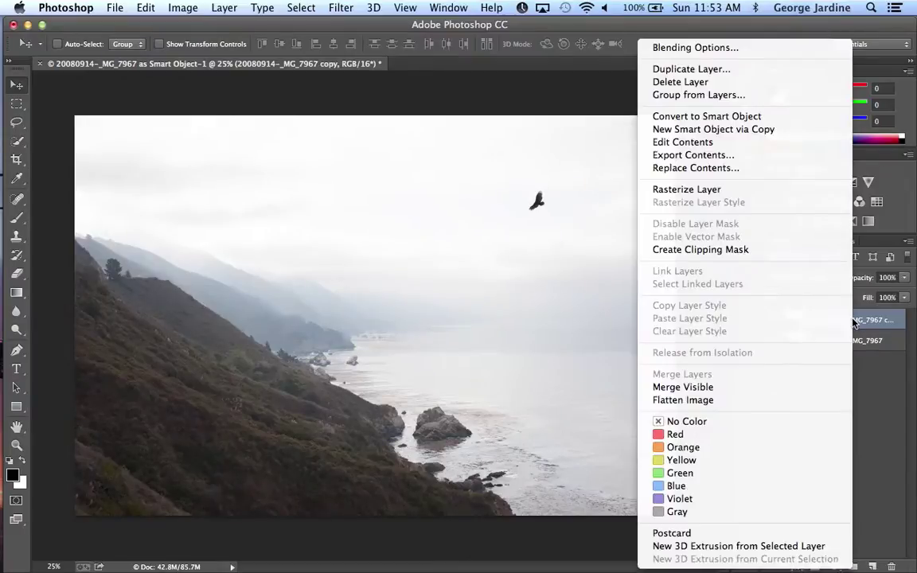
key("Escape")
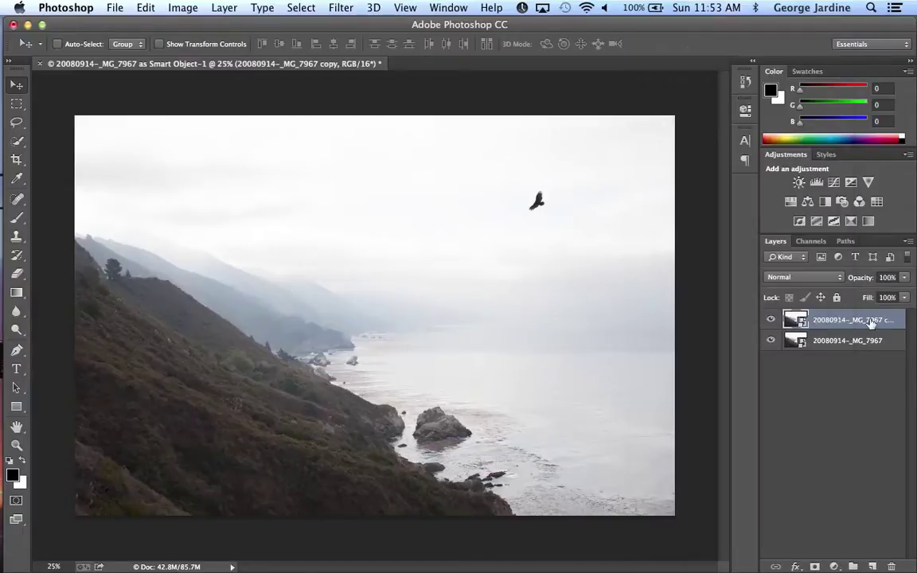
right_click(791, 319)
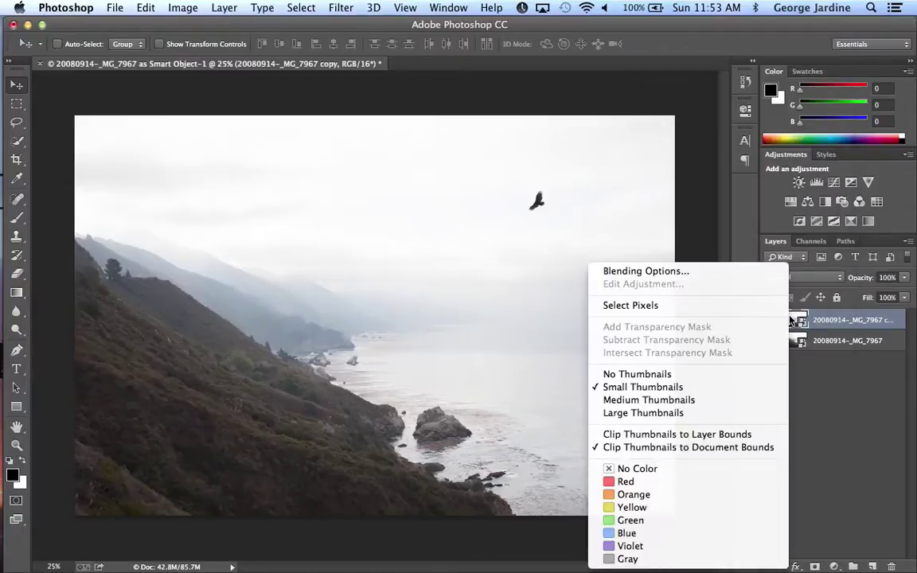
key("Escape")
right_click(853, 322)
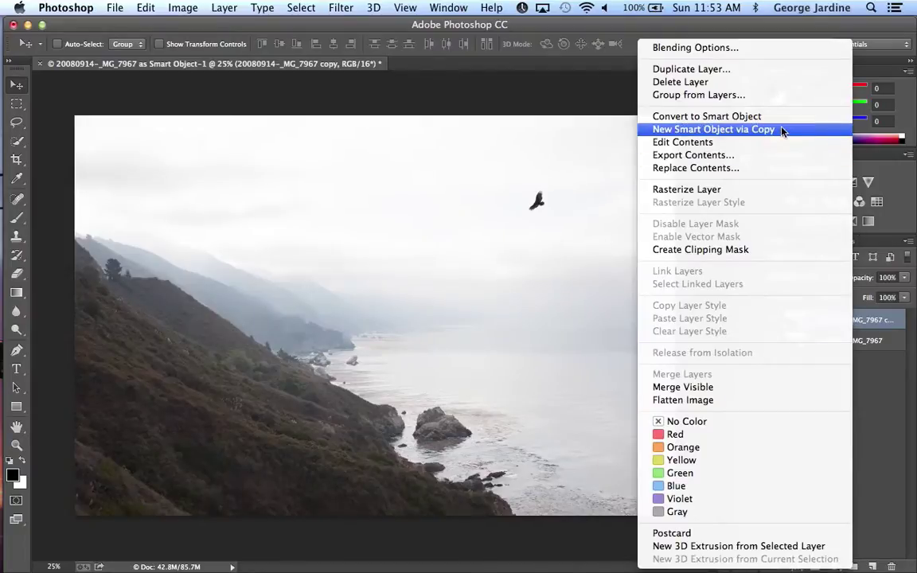
key("Escape")
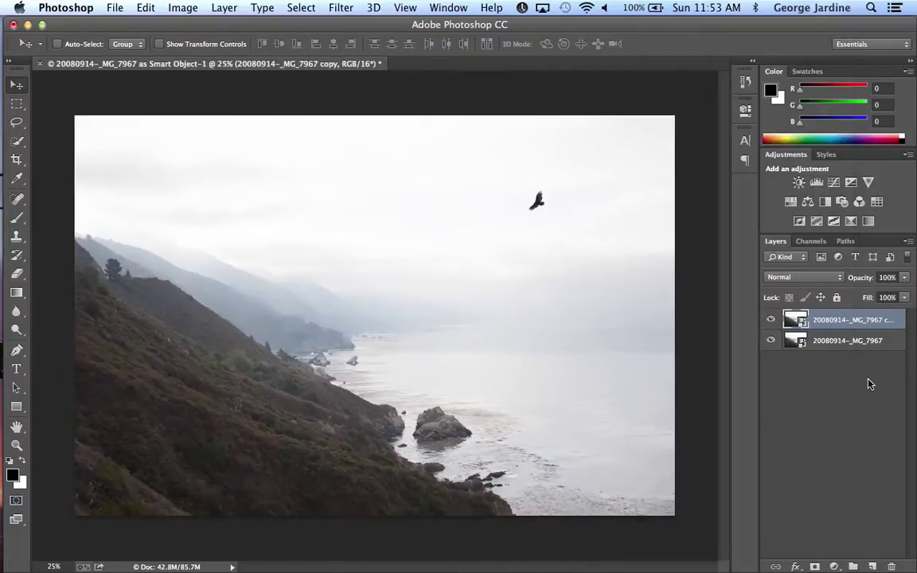
Apply a Camera Raw Filter to the seascape copy with Exposure at -2.90.
left_click(342, 8)
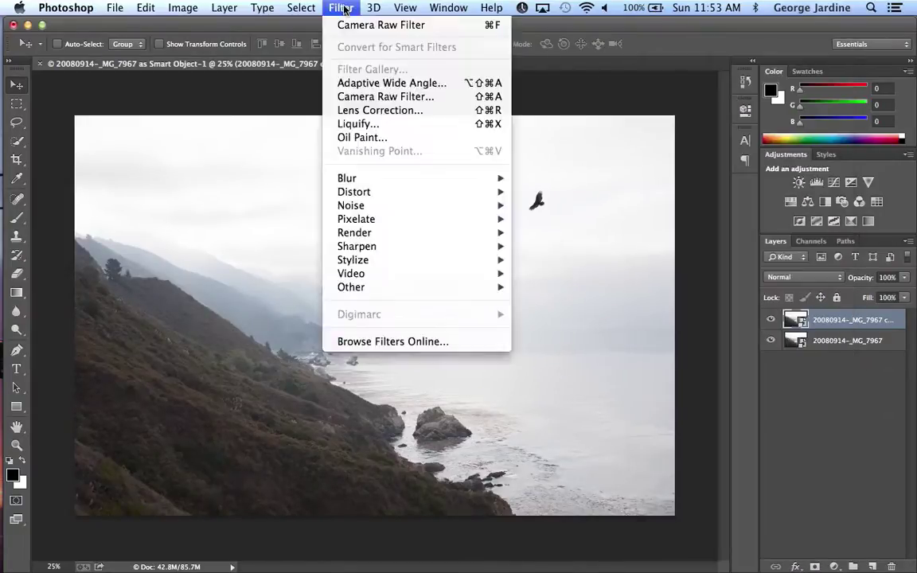
left_click(445, 104)
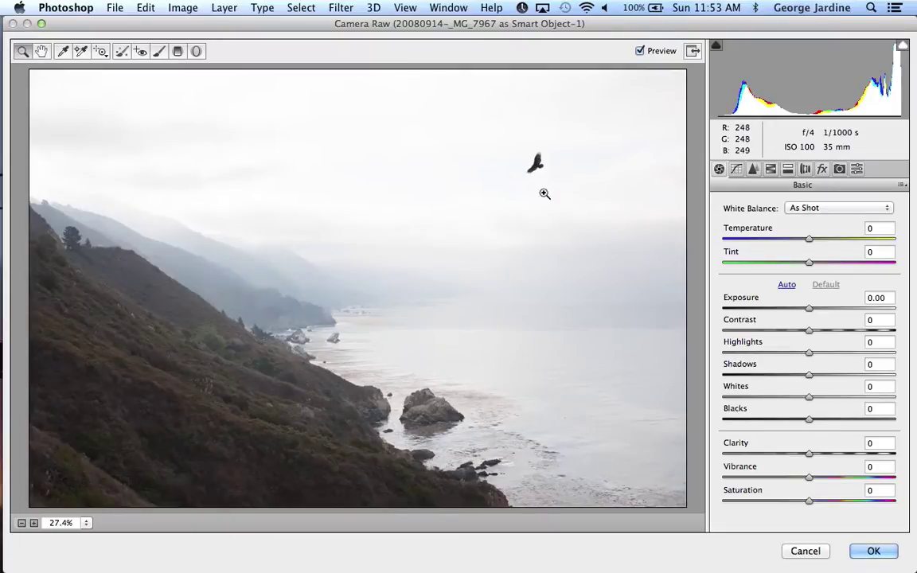
left_click(770, 309)
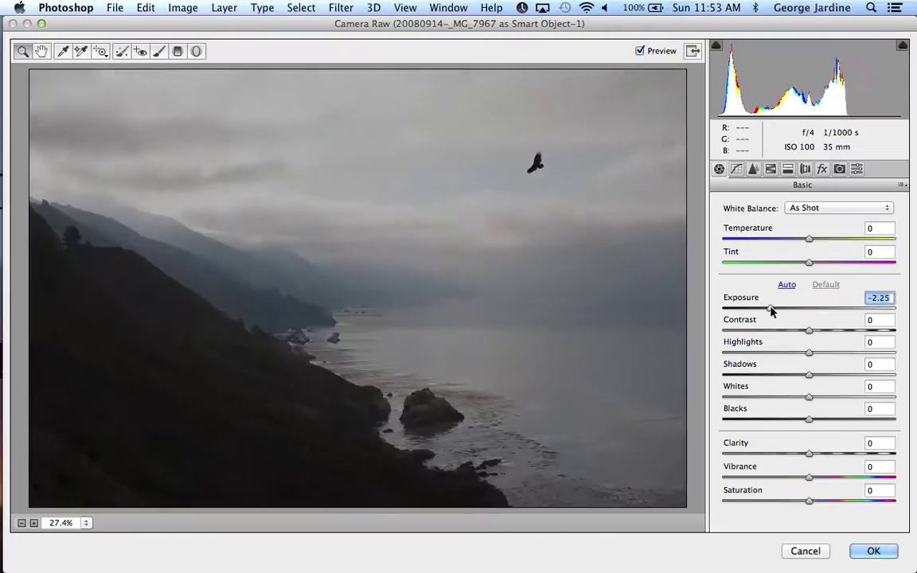
left_click_drag(770, 310, 758, 310)
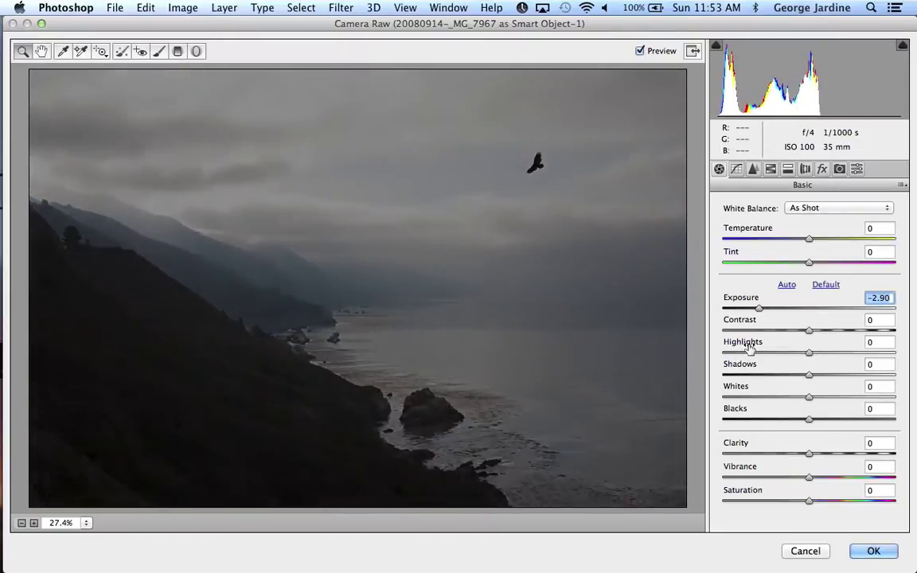
left_click(878, 552)
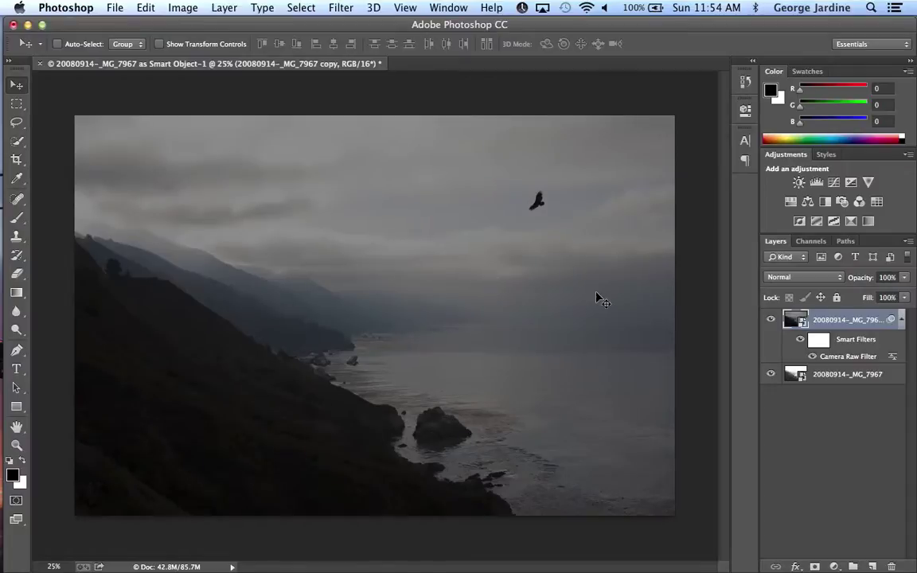
Hide the filtered copy and lower the original seascape layer's raw Exposure to -2.45.
left_click(770, 322)
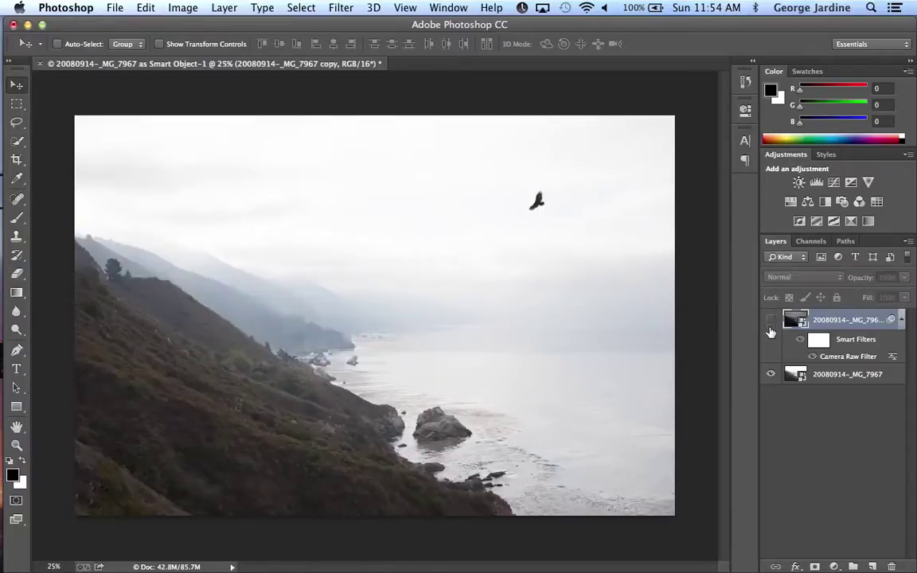
left_click(796, 374)
double_click(795, 374)
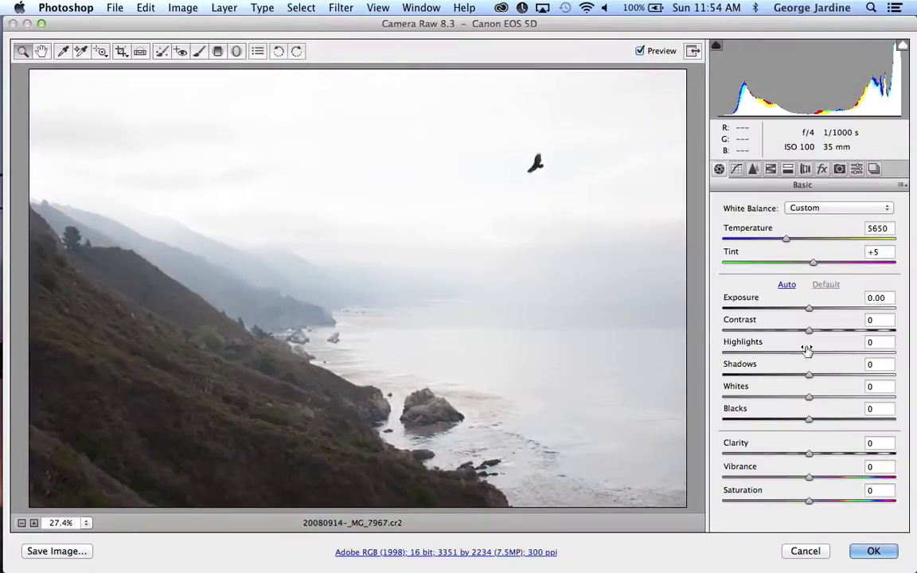
left_click_drag(812, 310, 760, 317)
left_click(876, 550)
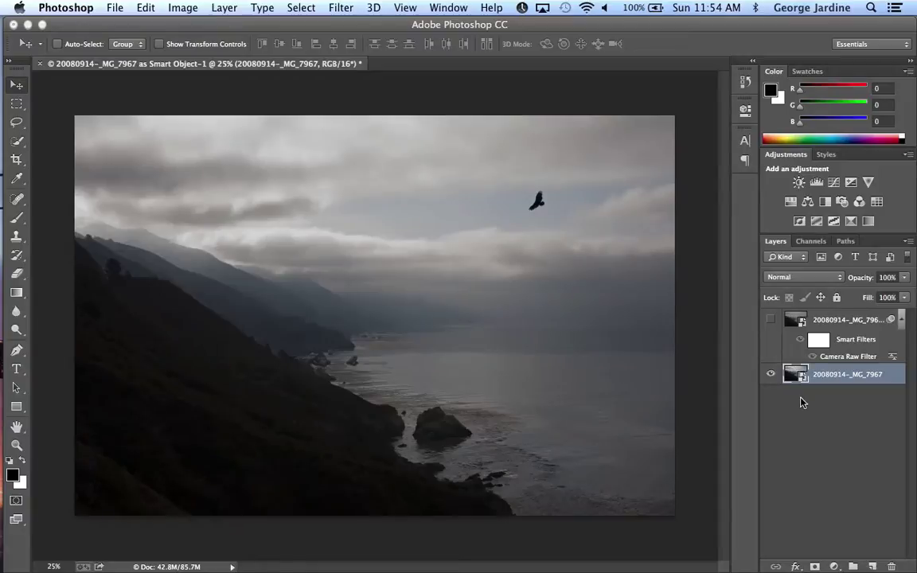
left_click(771, 320)
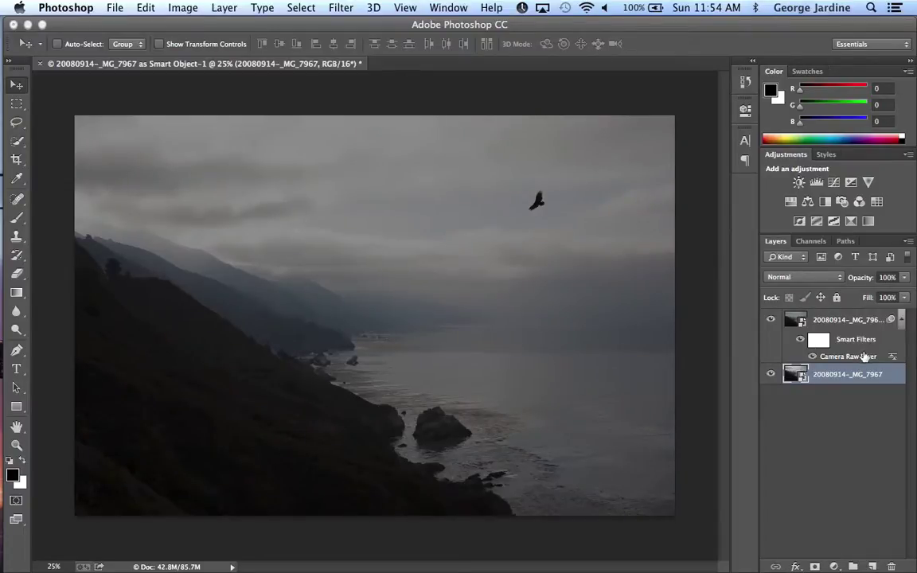
left_click(771, 321)
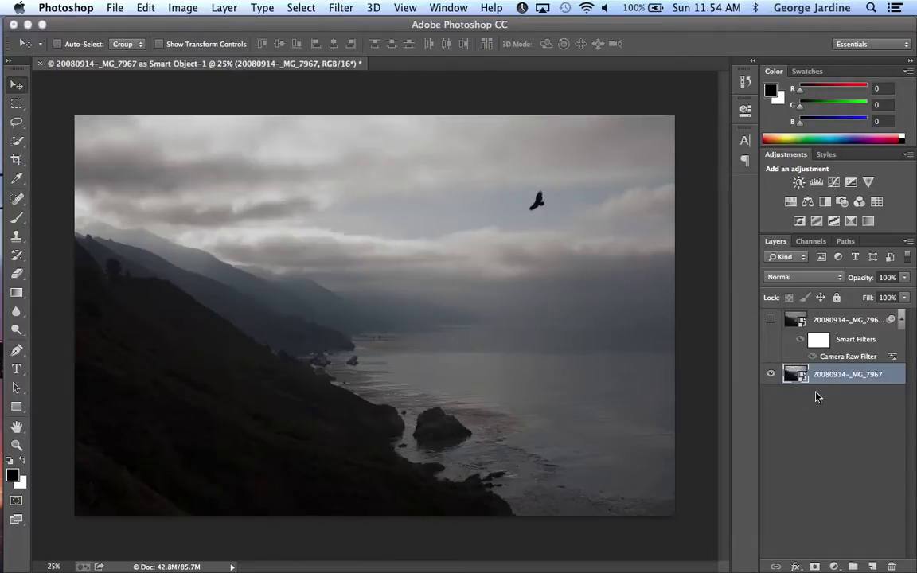
left_click(770, 319)
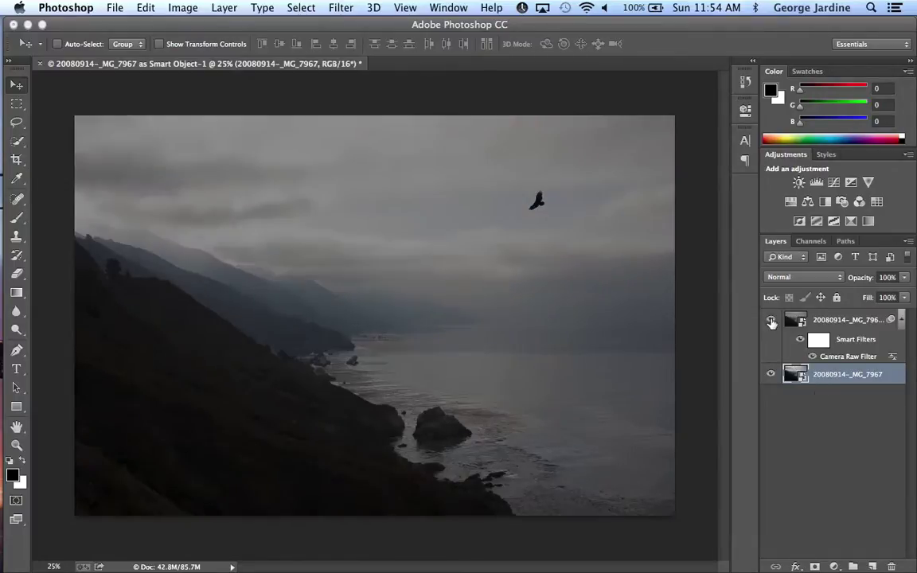
left_click(770, 320)
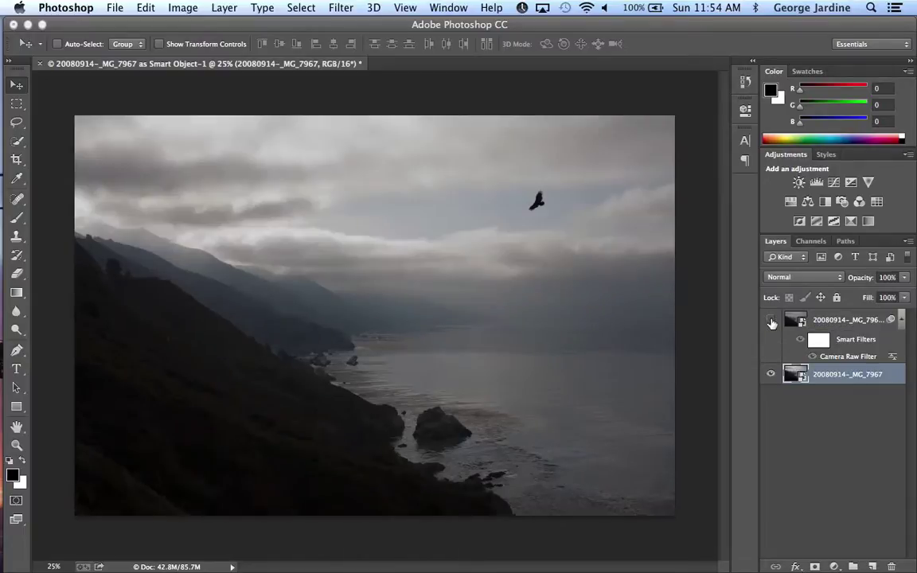
left_click(771, 319)
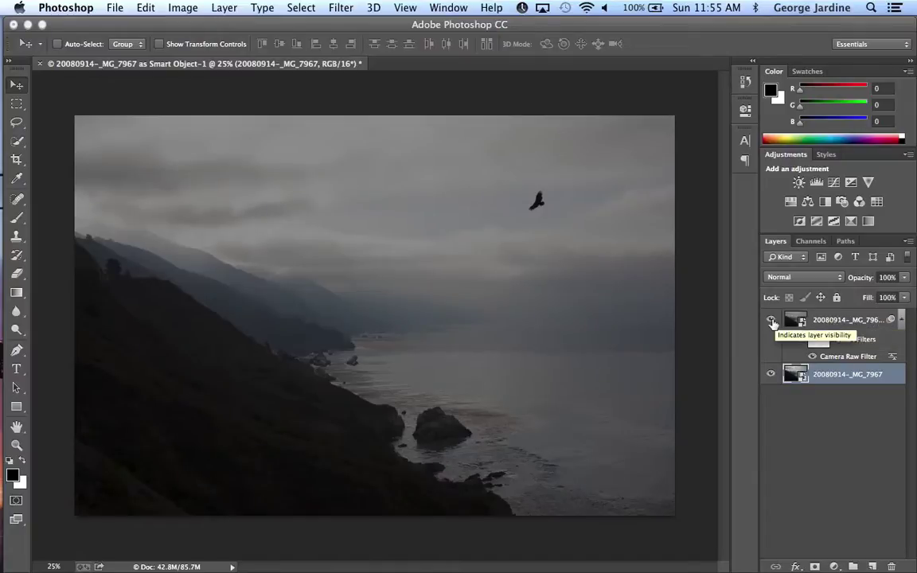
left_click(770, 319)
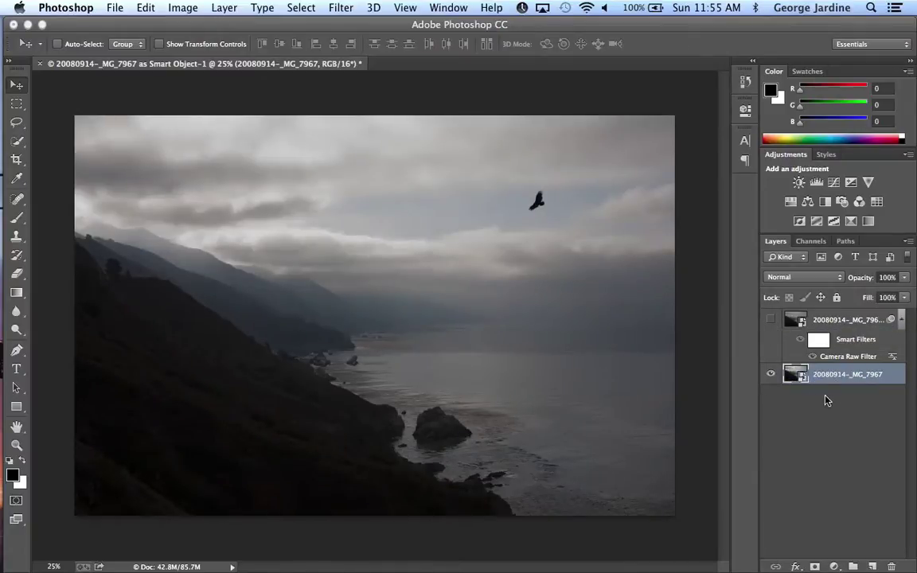